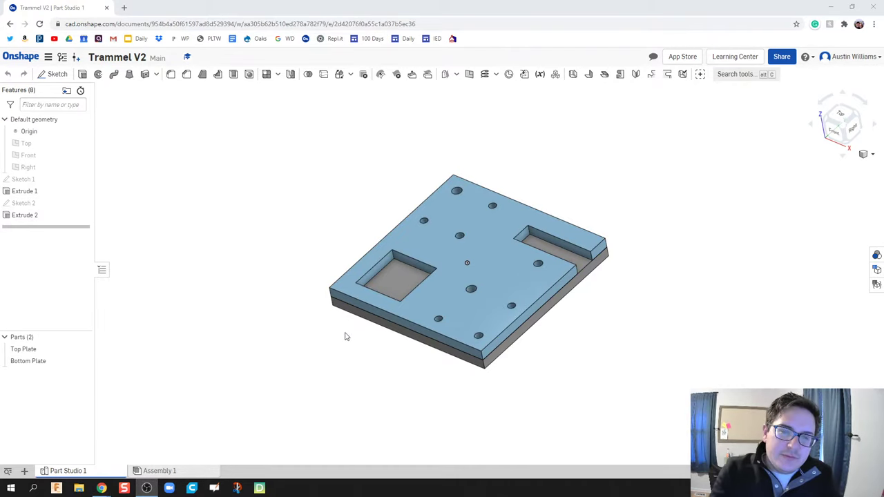
# Rename the Part Studio 1 tab to 'Trammel Base'.
pyautogui.scroll(3, 290, 366)
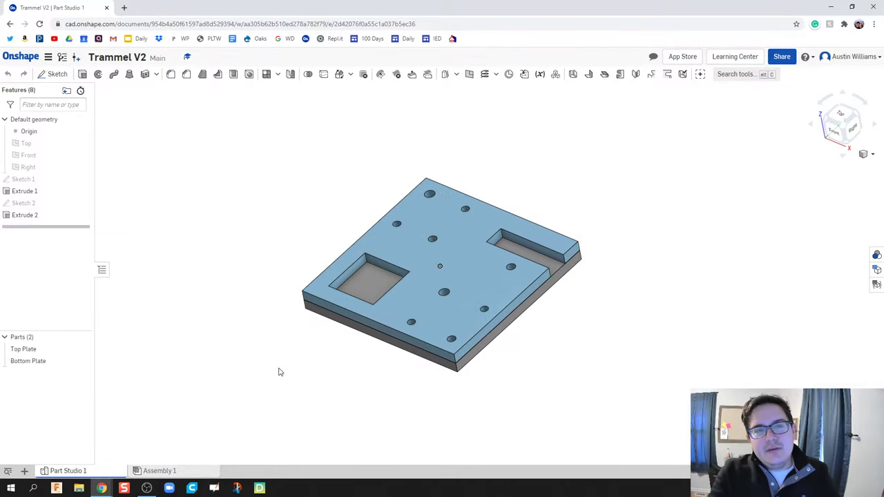
pyautogui.scroll(1, 276, 382)
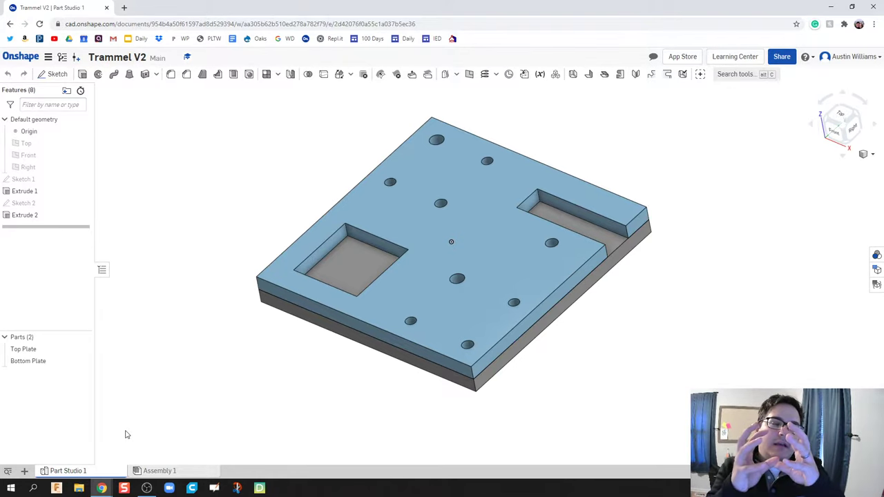
pyautogui.rightClick(101, 472)
pyautogui.click(78, 391)
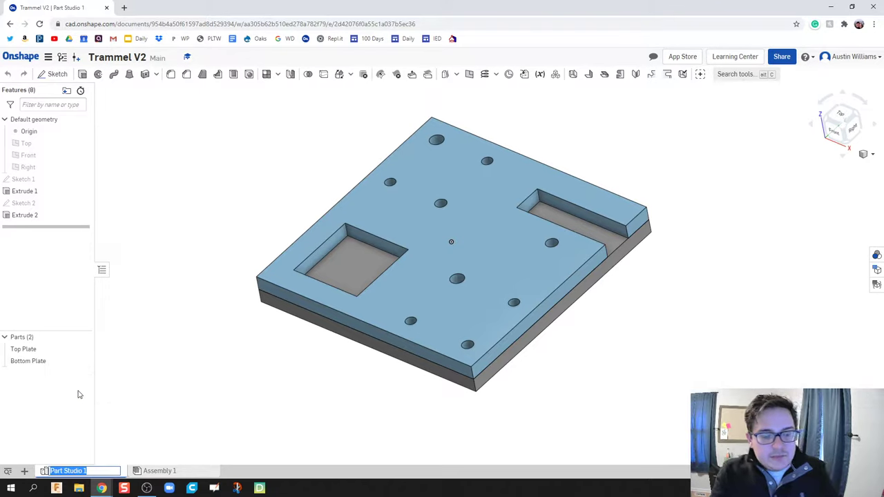
pyautogui.write('Tra')
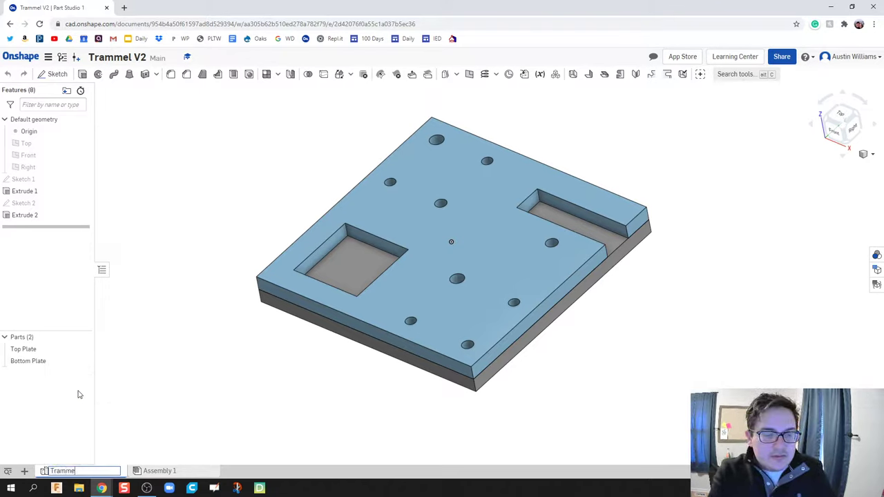
pyautogui.write('mmel Base')
pyautogui.press('Return')
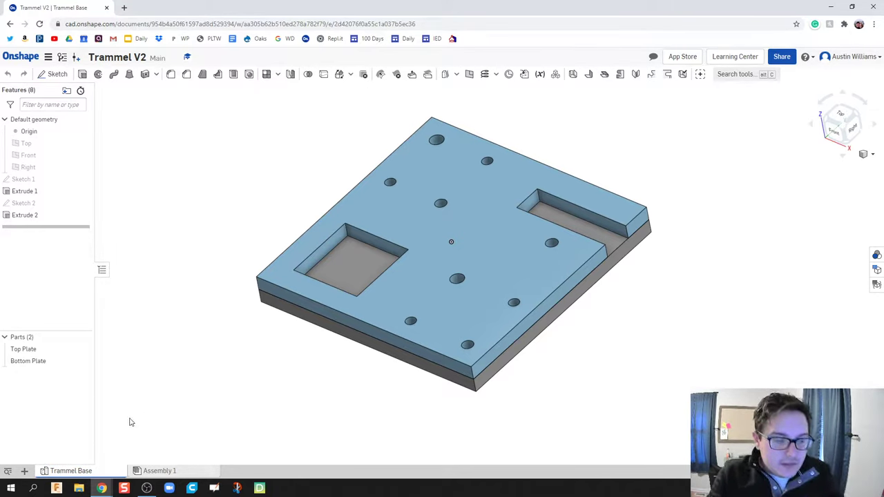
# Create a new part studio and name it 'Slides'.
pyautogui.click(28, 473)
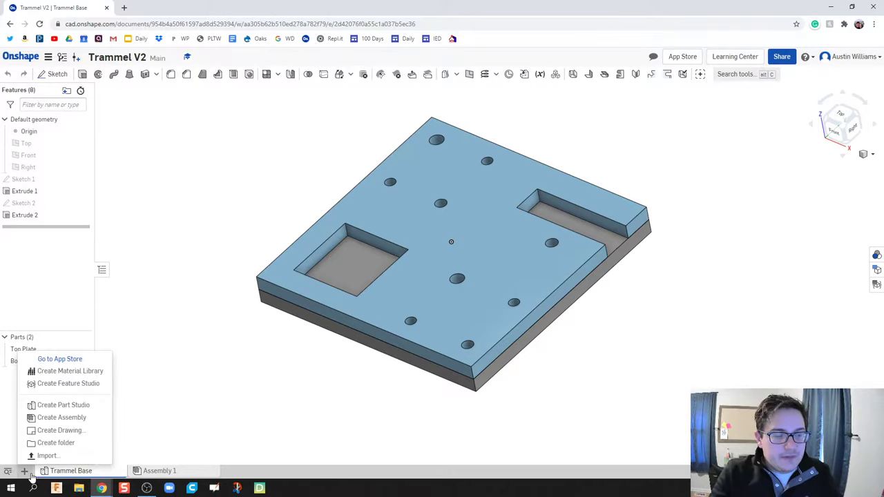
pyautogui.click(55, 404)
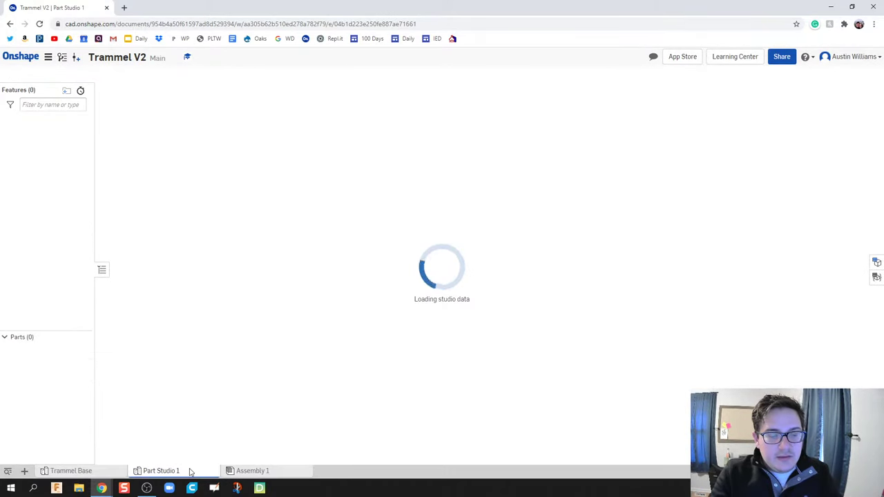
pyautogui.rightClick(190, 474)
pyautogui.click(146, 397)
pyautogui.write('Slides')
pyautogui.press('Return')
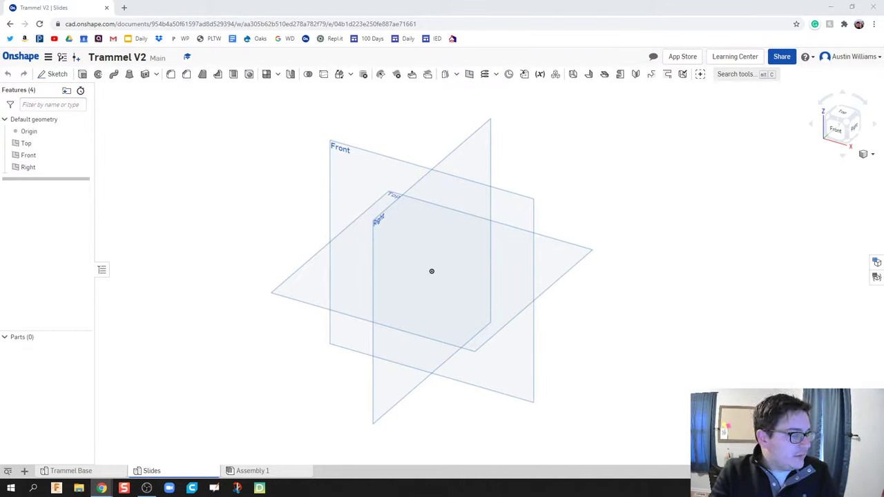
pyautogui.hotkey('alt', 'Tab')
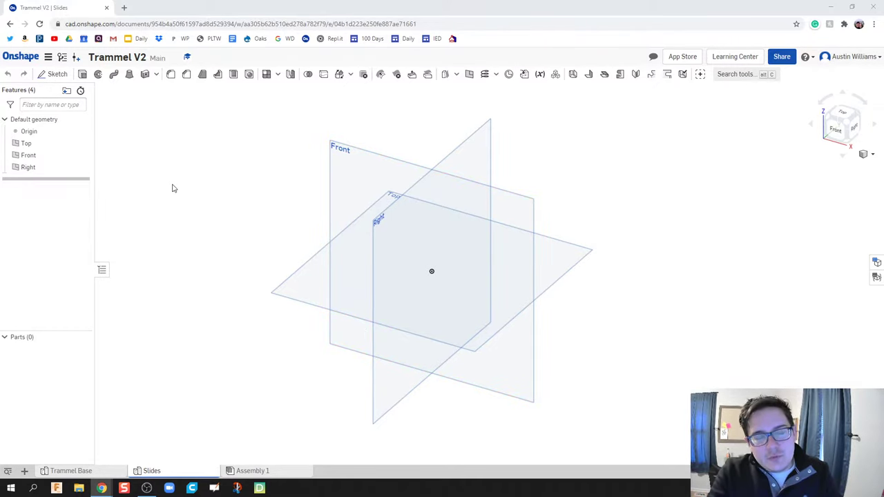
# Start a sketch on the Top plane, view it normal, and hide the Front and Right planes.
pyautogui.click(54, 73)
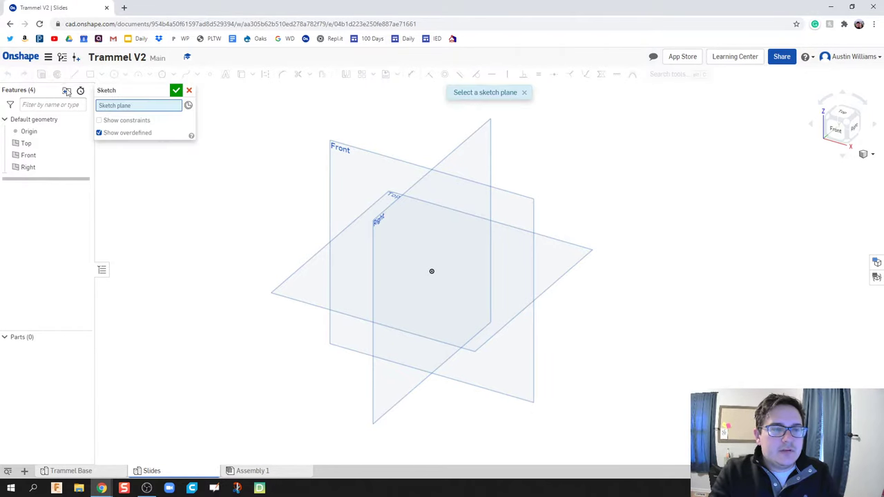
pyautogui.click(312, 271)
pyautogui.rightClick(312, 271)
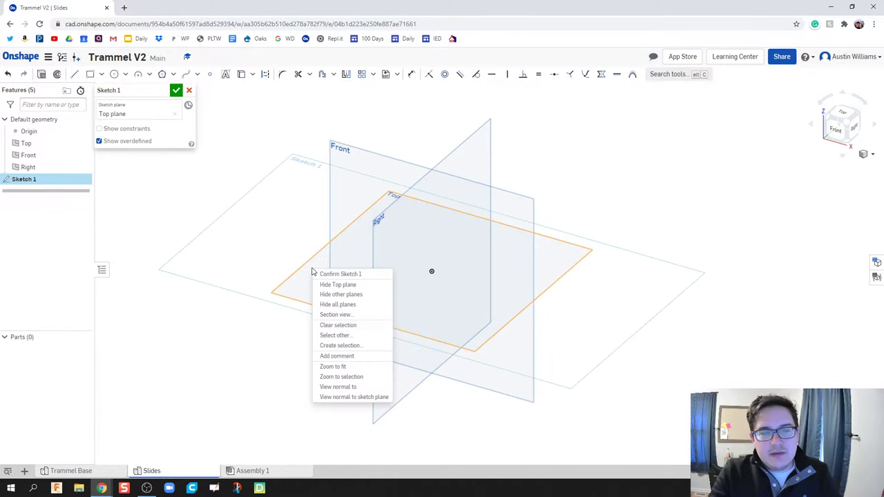
pyautogui.click(359, 390)
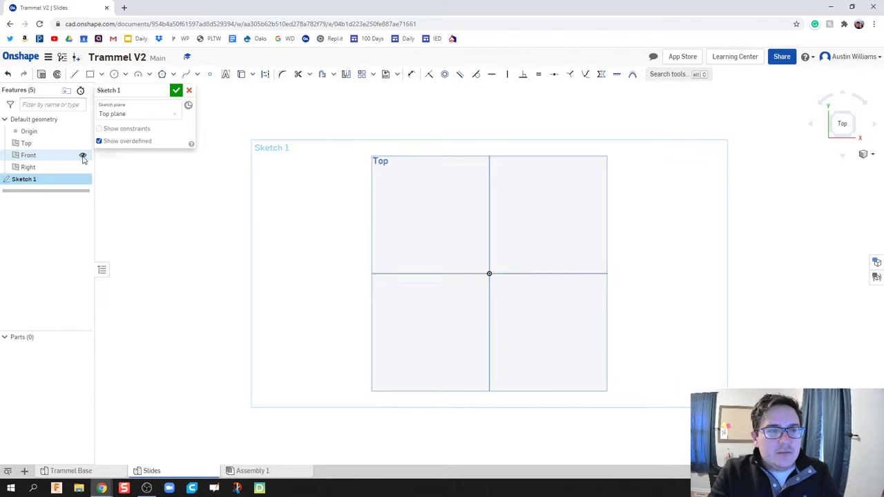
pyautogui.click(83, 157)
pyautogui.click(83, 167)
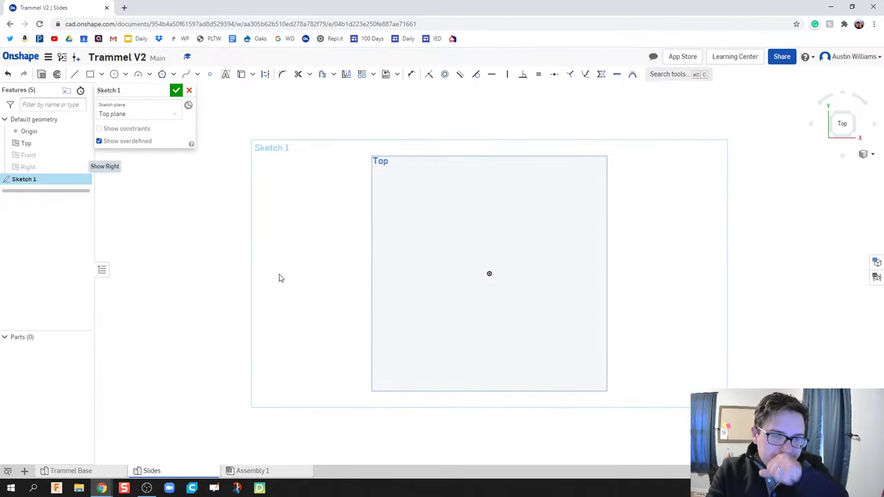
pyautogui.moveTo(299, 255)
pyautogui.mouseDown(button='right')
pyautogui.moveTo(311, 264)
pyautogui.moveTo(310, 249)
pyautogui.moveTo(309, 267)
pyautogui.mouseUp(button='right')
# Draw a center-point rectangle at the origin and dimension its width 1.75.
pyautogui.press('r')
pyautogui.click(485, 276)
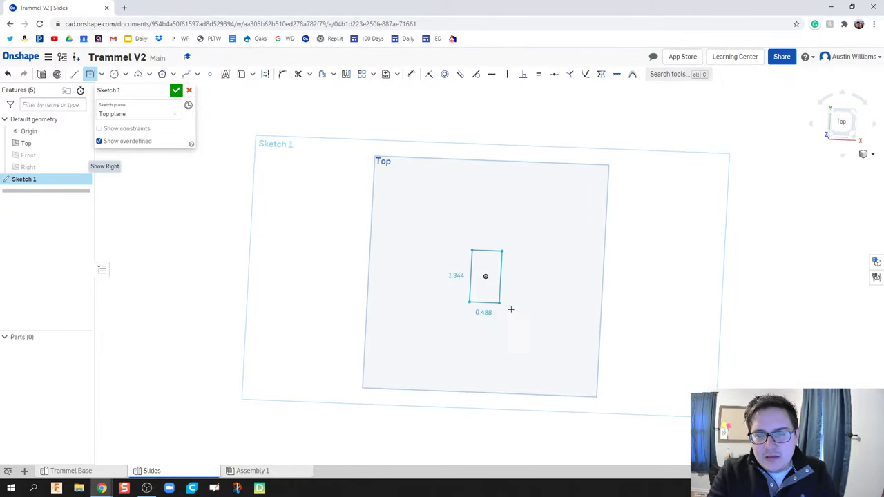
pyautogui.click(559, 309)
pyautogui.scroll(4, 539, 308)
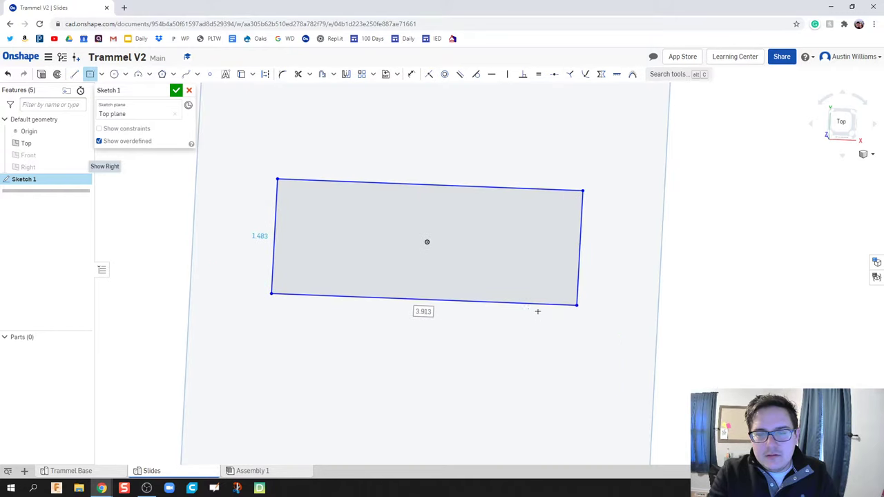
pyautogui.press('d')
pyautogui.click(450, 302)
pyautogui.click(445, 326)
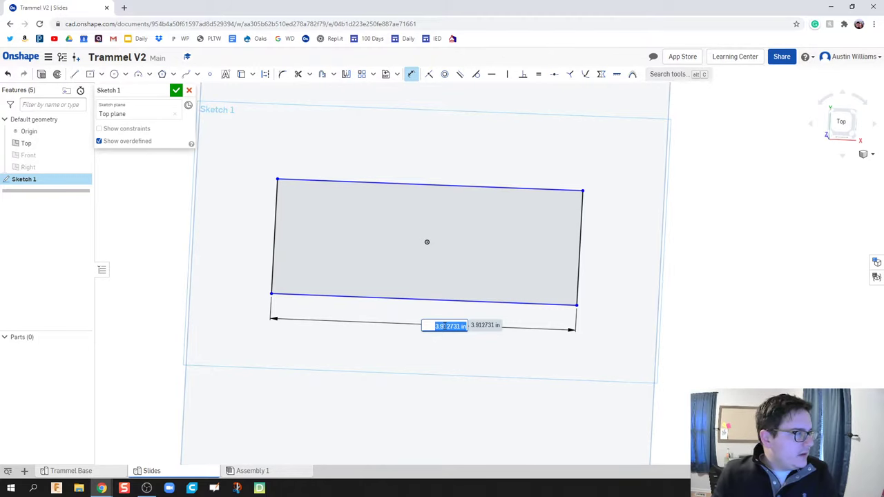
pyautogui.write('1.75')
pyautogui.press('Return')
# Dimension the rectangle's height to .735 and finish Sketch 1.
pyautogui.scroll(2, 348, 249)
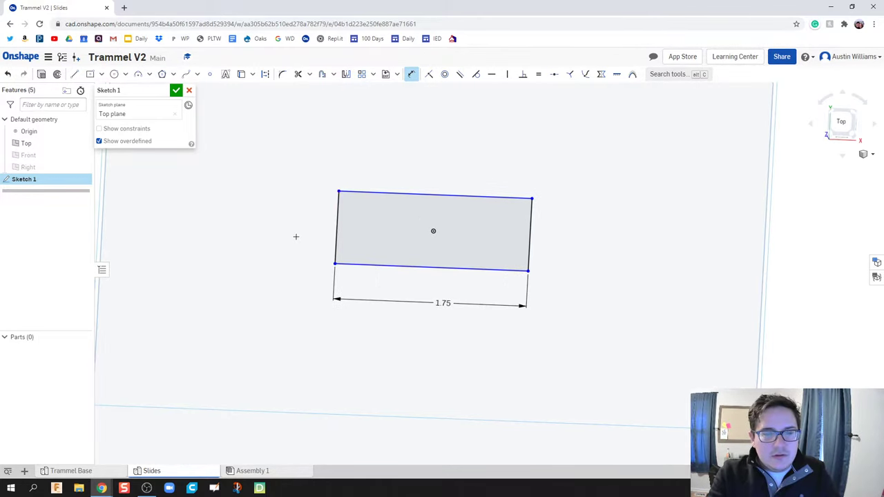
pyautogui.click(326, 234)
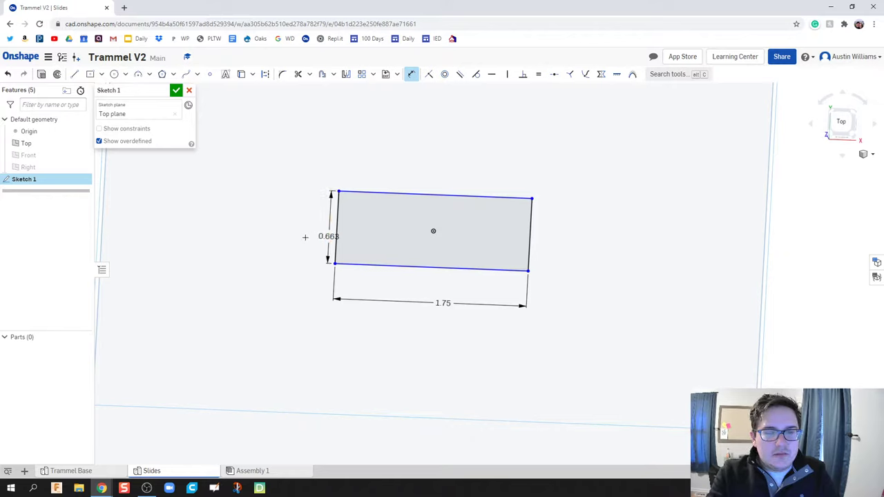
pyautogui.click(293, 238)
pyautogui.press('BackSpace')
pyautogui.write('.735')
pyautogui.press('Return')
pyautogui.click(177, 90)
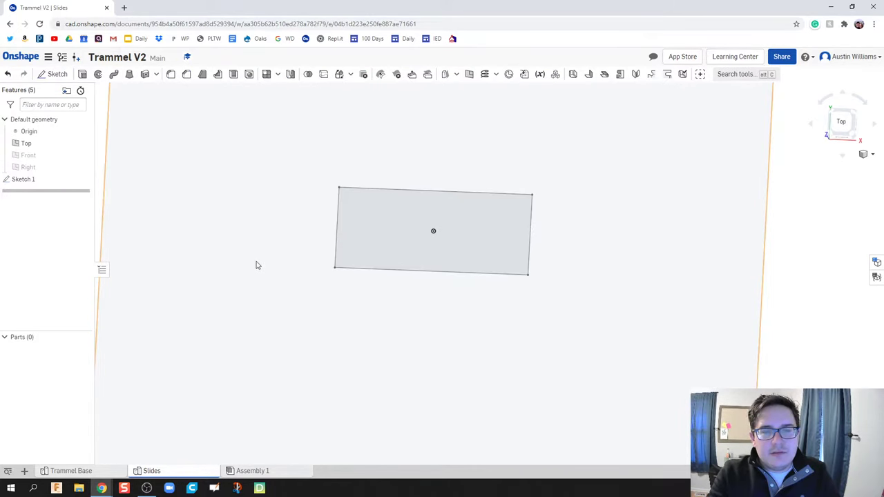
# Extrude Sketch 1's rectangle to a depth of .35 in, creating Part 1.
pyautogui.press('Up')
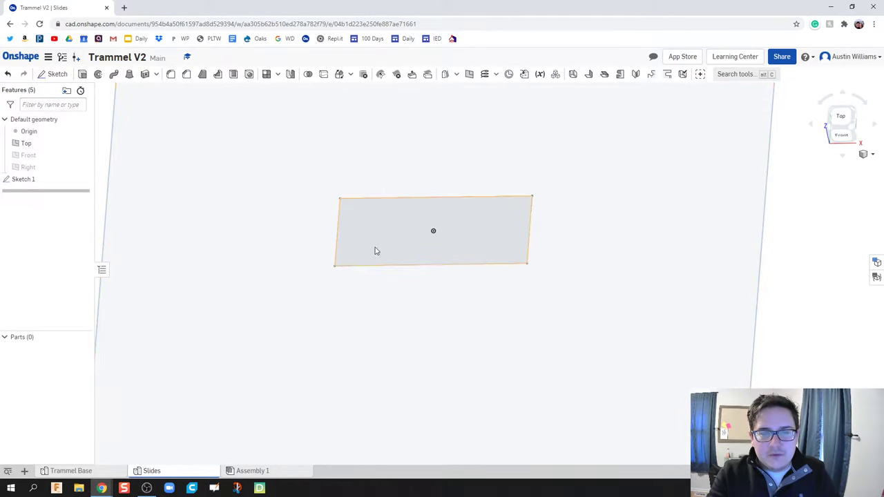
pyautogui.hotkey('shift', 'e')
pyautogui.click(418, 248)
pyautogui.moveTo(408, 263); pyautogui.dragTo(348, 320, button='right')
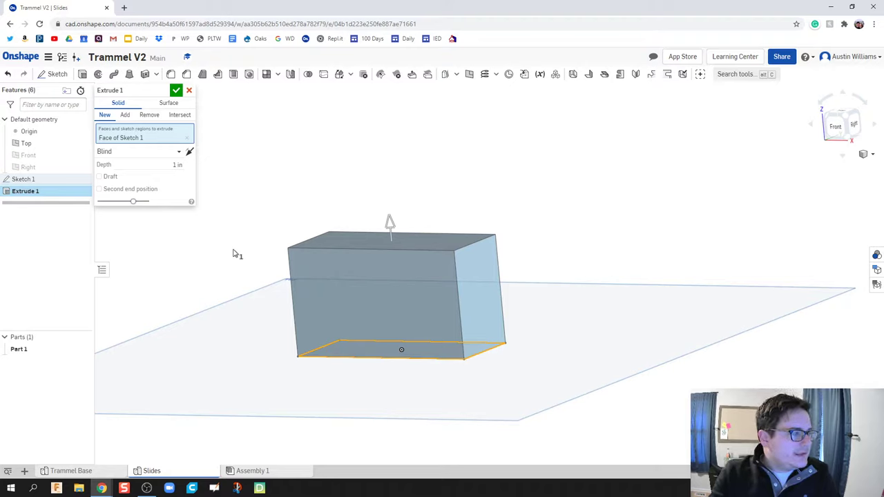
pyautogui.click(174, 165)
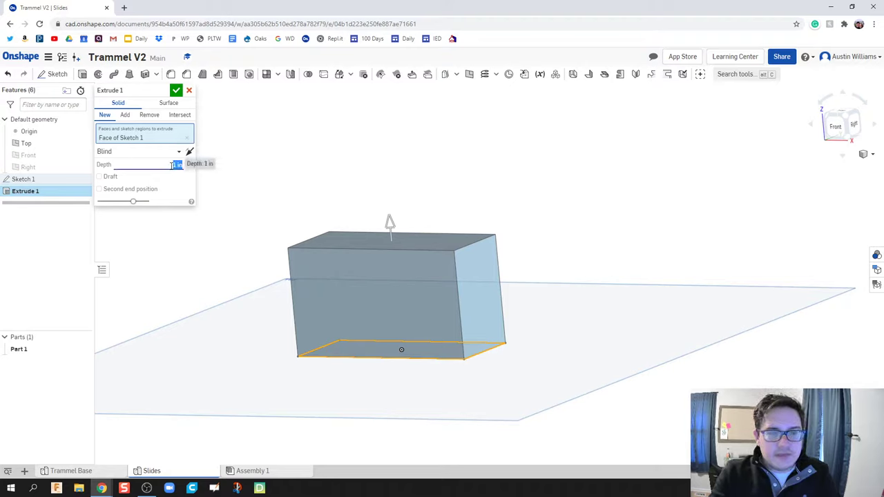
pyautogui.press('BackSpace')
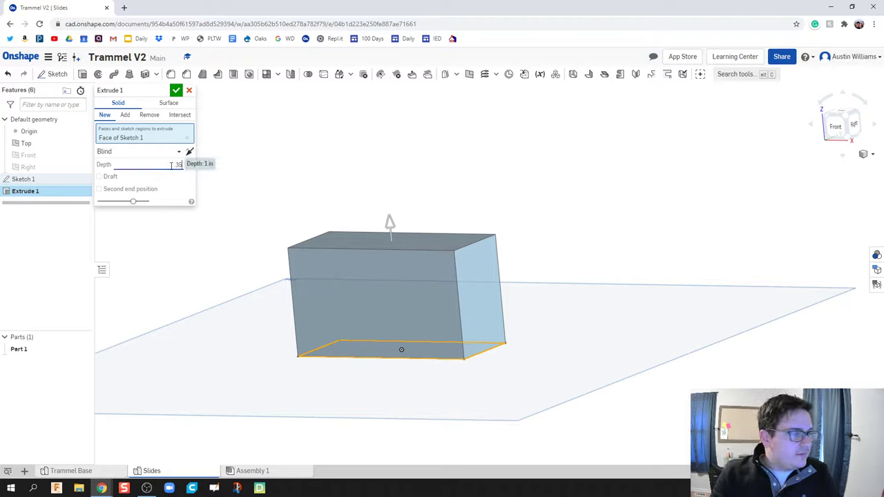
pyautogui.write('.35')
pyautogui.press('Return')
pyautogui.click(176, 91)
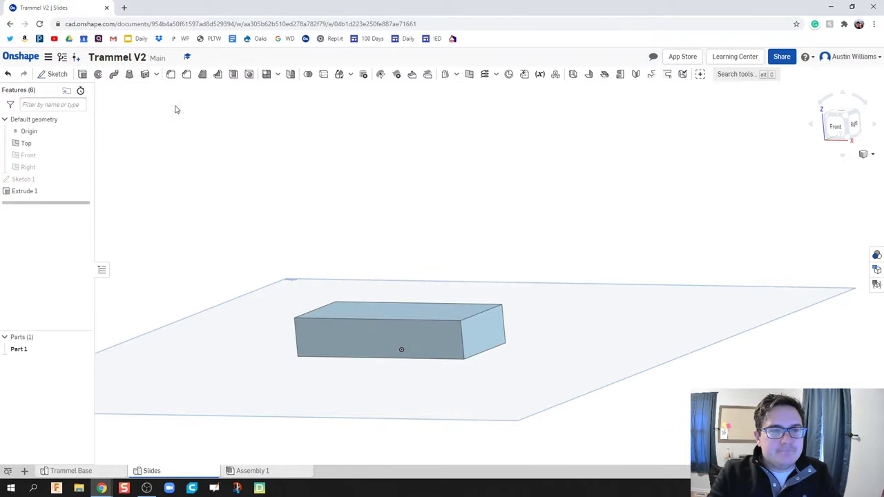
pyautogui.moveTo(239, 227); pyautogui.dragTo(240, 243, button='right')
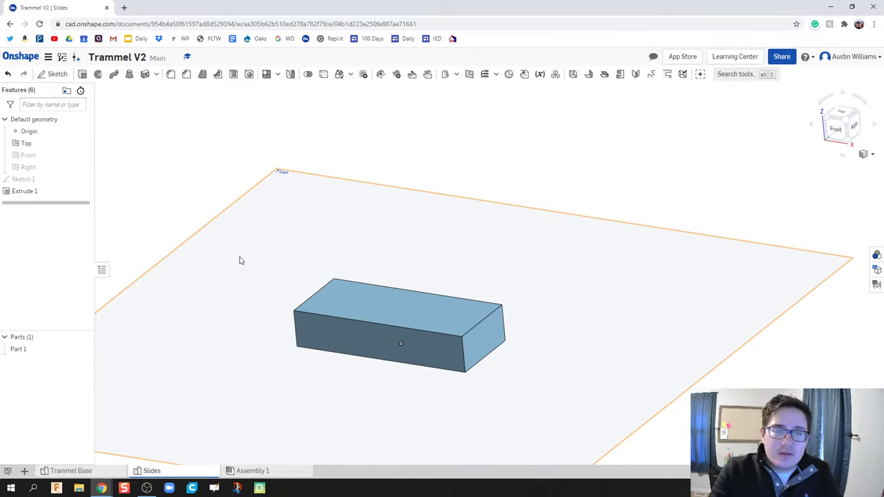
# Select the block's four vertical corner edges for a chamfer.
pyautogui.click(185, 78)
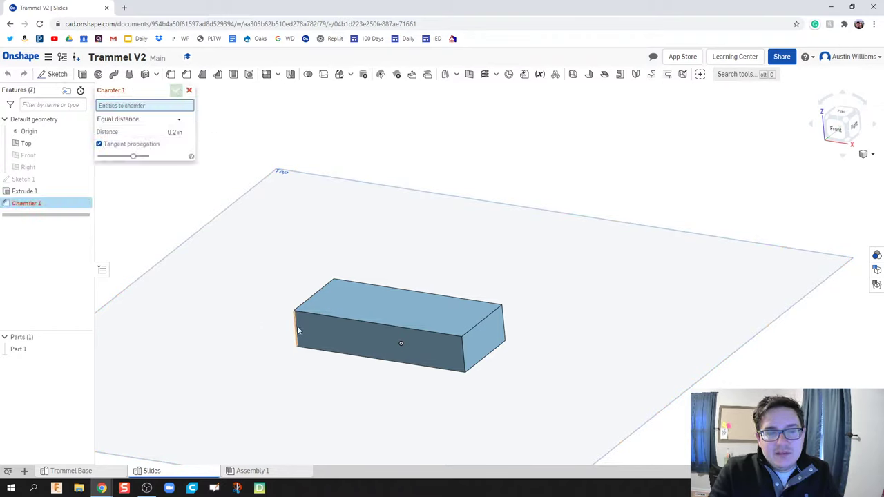
pyautogui.click(296, 329)
pyautogui.click(463, 354)
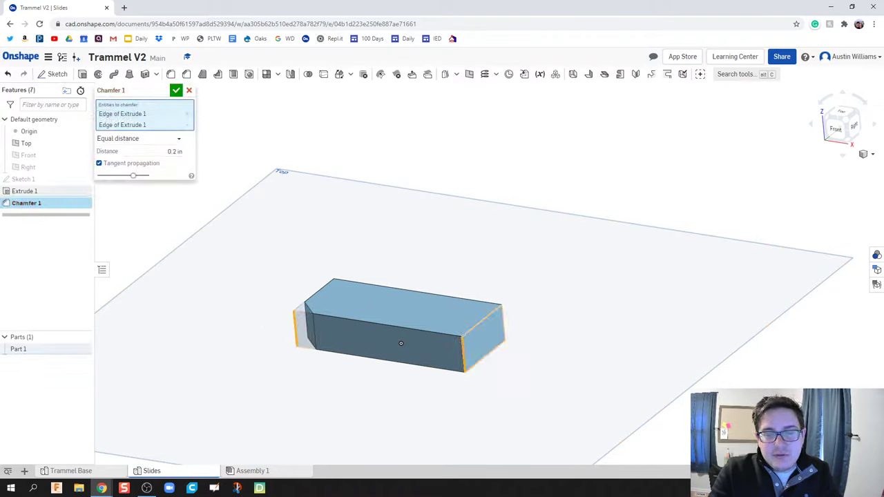
pyautogui.click(504, 316)
pyautogui.hotkey('shift', 'Up')
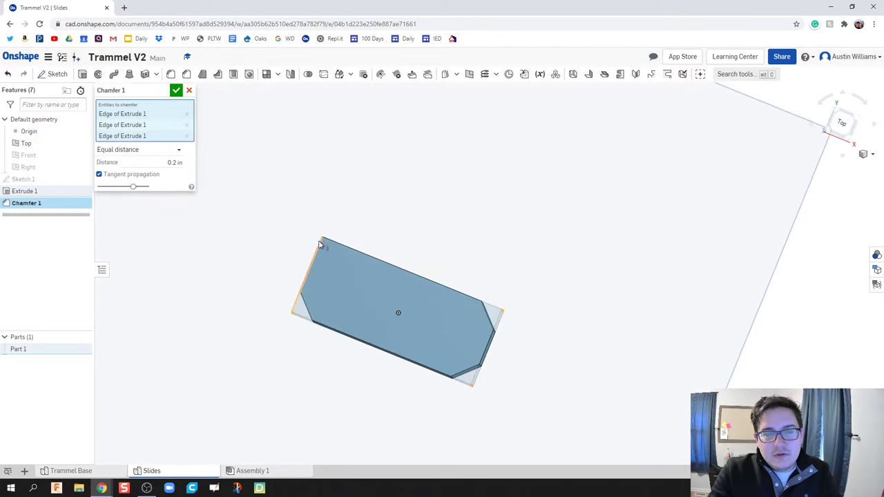
pyautogui.hotkey('shift', 'Up')
pyautogui.click(322, 232)
pyautogui.hotkey('shift', 'Down')
pyautogui.hotkey('shift', 'Down')
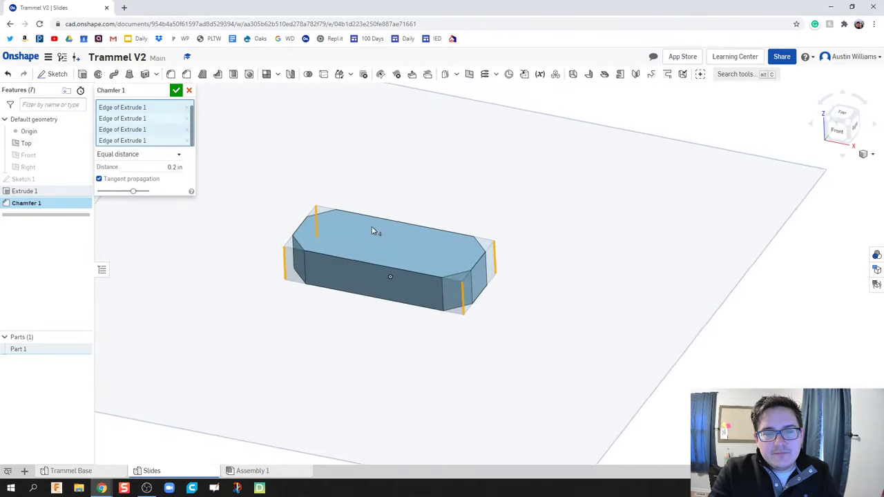
# Set the chamfer distance to 0.125 in and accept Chamfer 1.
pyautogui.click(166, 166)
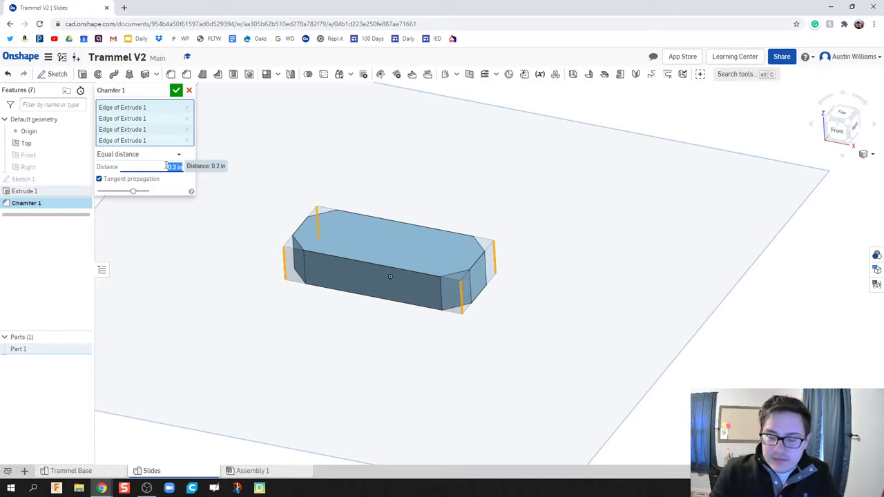
pyautogui.write('0.125')
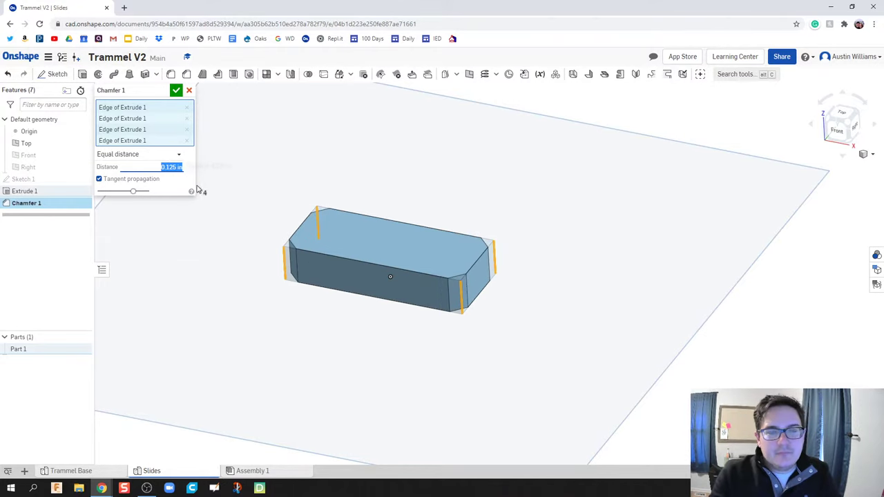
pyautogui.press('Return')
pyautogui.click(176, 91)
pyautogui.moveTo(266, 132); pyautogui.dragTo(263, 113, button='right')
pyautogui.moveTo(331, 187); pyautogui.dragTo(327, 175, button='right')
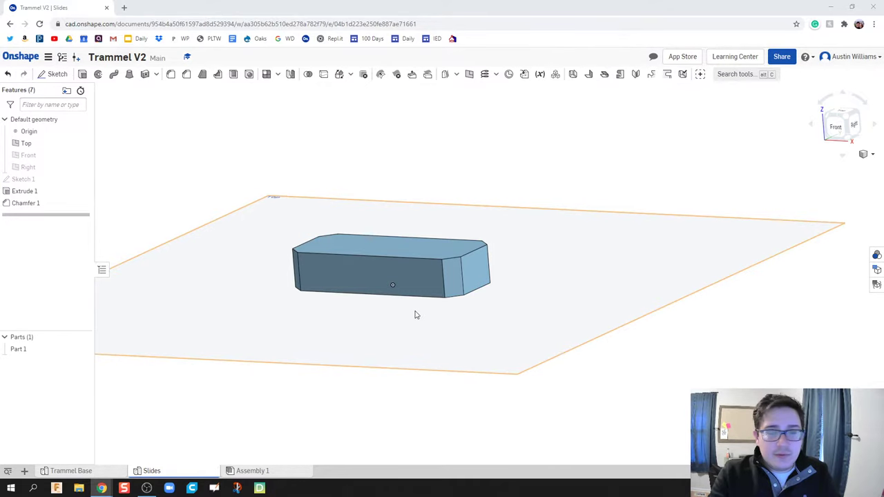
pyautogui.moveTo(414, 312); pyautogui.dragTo(416, 329, button='right')
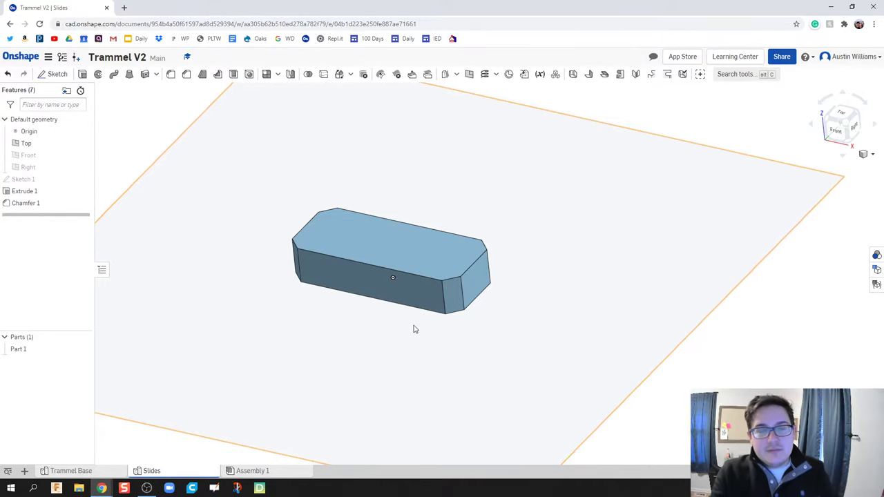
pyautogui.moveTo(382, 346); pyautogui.dragTo(378, 335, button='right')
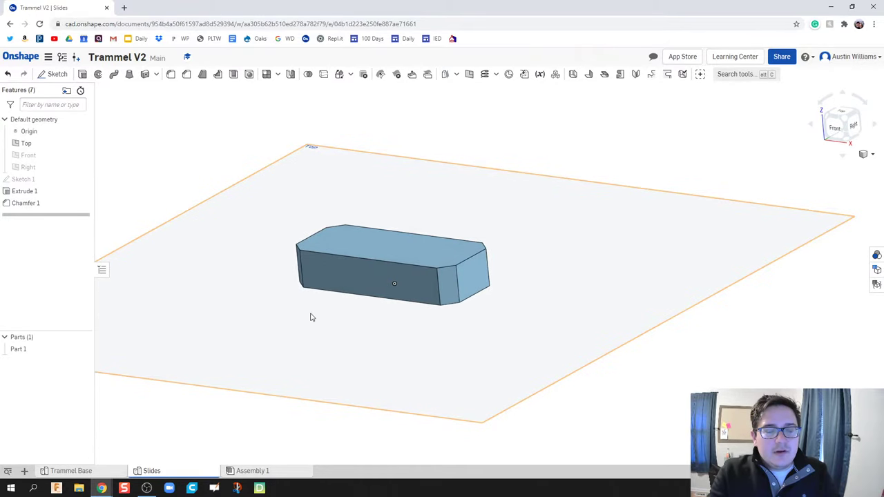
# Start a new sketch on the block's top face, viewed normal to the plane.
pyautogui.click(53, 74)
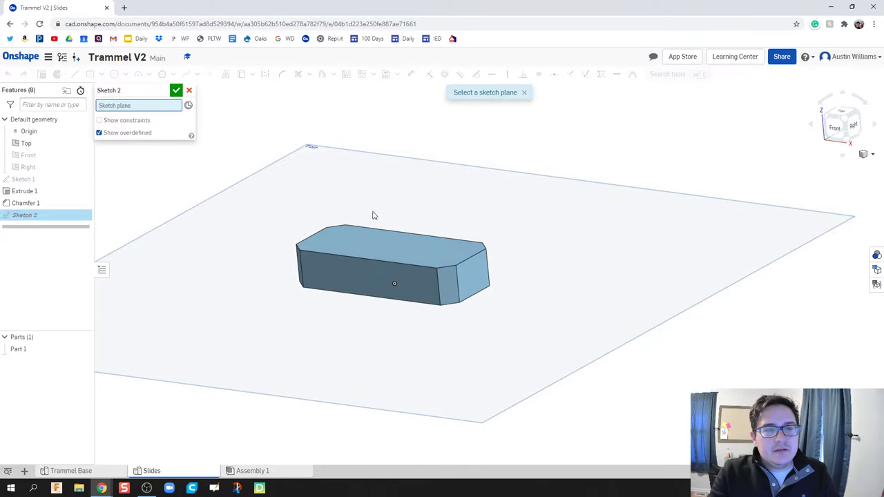
pyautogui.click(389, 253)
pyautogui.rightClick(389, 253)
pyautogui.click(433, 389)
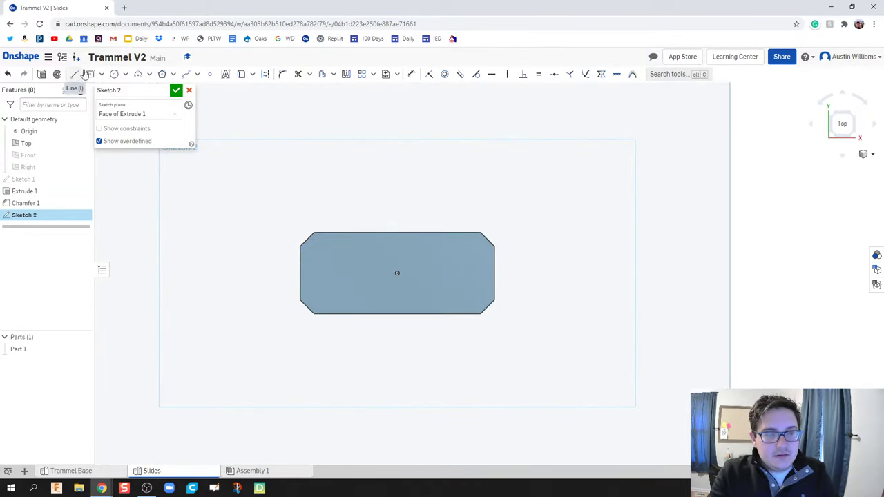
# Draw a corner rectangle spanning the top face from left to right edge.
pyautogui.click(104, 77)
pyautogui.click(120, 89)
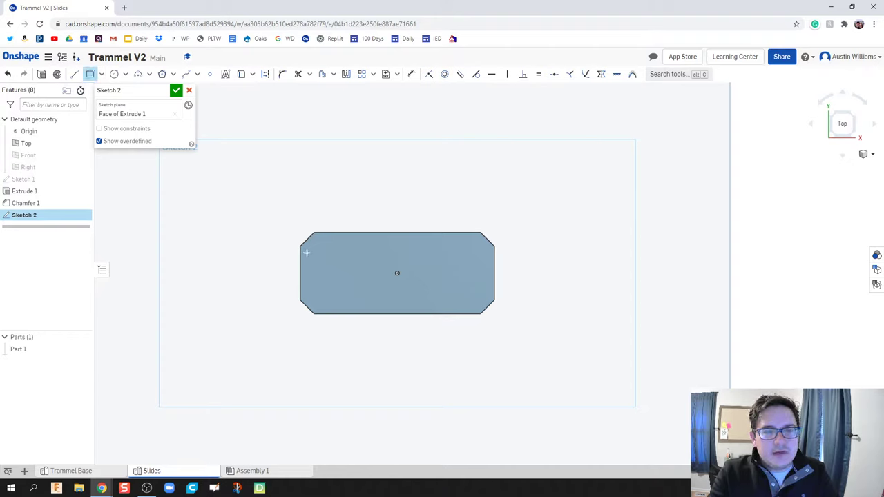
pyautogui.click(301, 251)
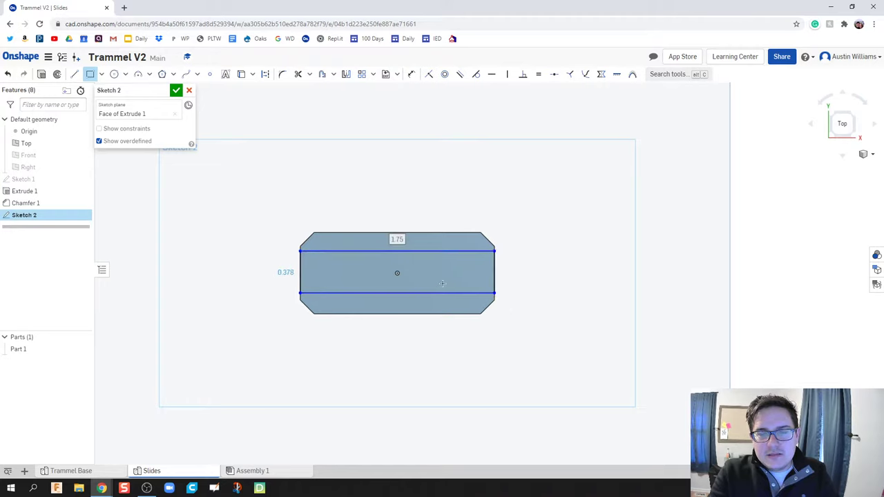
pyautogui.click(494, 287)
pyautogui.scroll(3, 443, 284)
# Dimension the rectangle's top line 0.141 in from the block's top edge.
pyautogui.press('d')
pyautogui.click(388, 229)
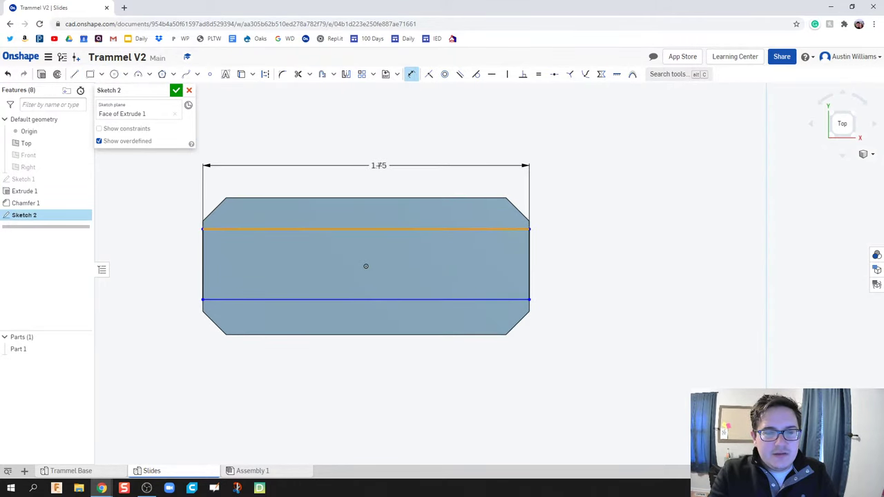
pyautogui.press('Escape')
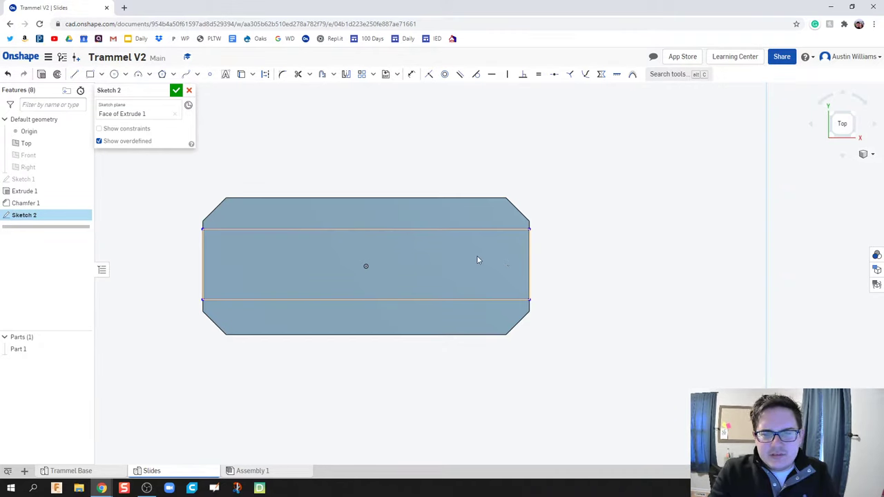
pyautogui.press('d')
pyautogui.click(437, 228)
pyautogui.click(431, 198)
pyautogui.click(575, 212)
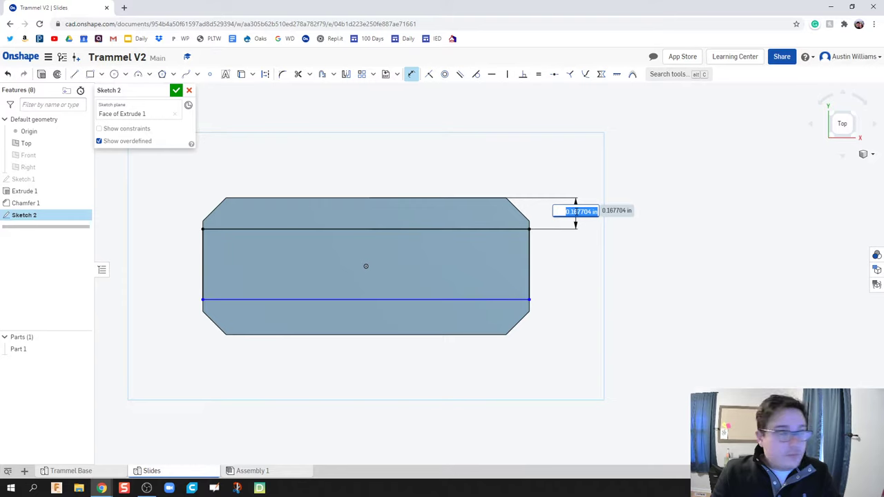
pyautogui.write('0')
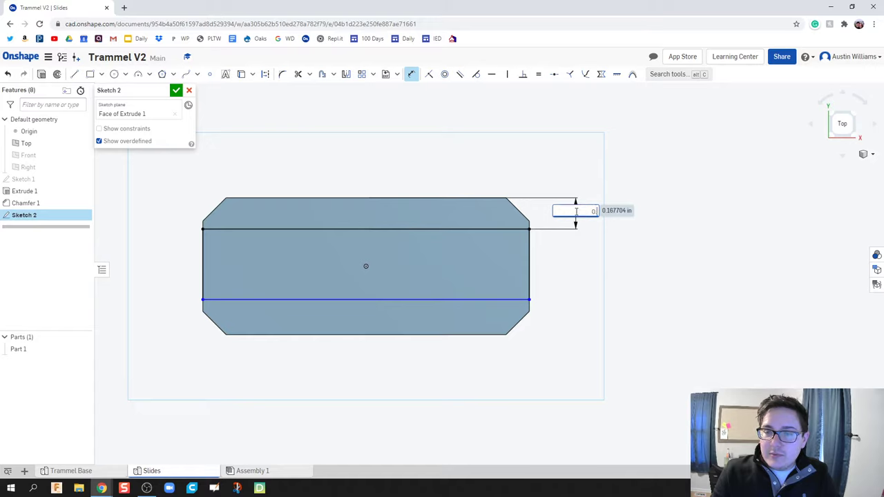
pyautogui.write('.141')
pyautogui.press('Return')
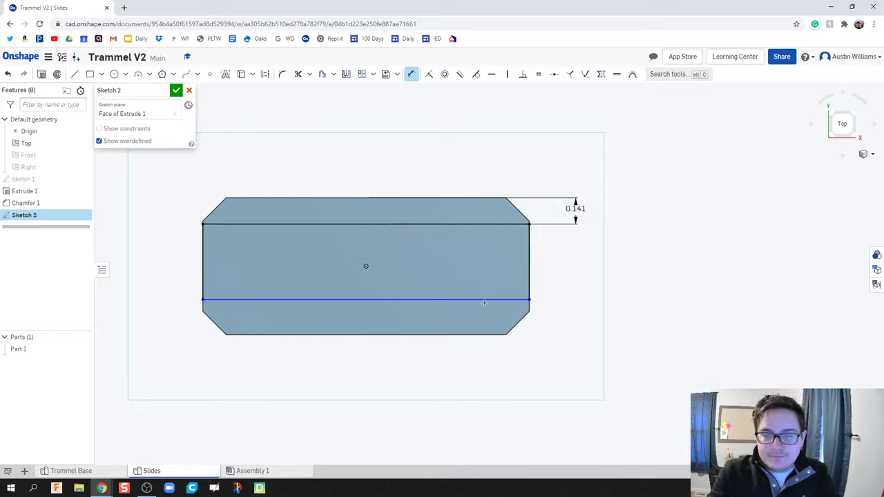
# Add a bottom width dimension, try deleting conflicting constraints, then undo back to an empty sketch.
pyautogui.click(480, 300)
pyautogui.click(473, 349)
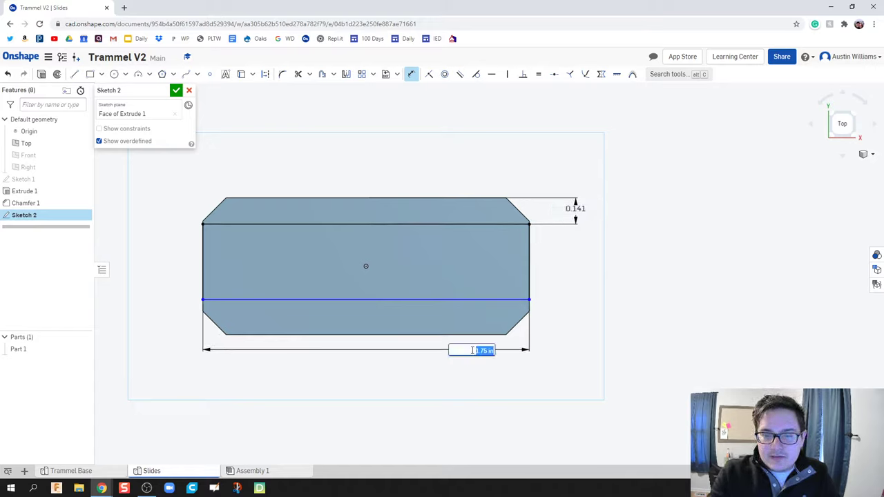
pyautogui.write('0.141')
pyautogui.press('Return')
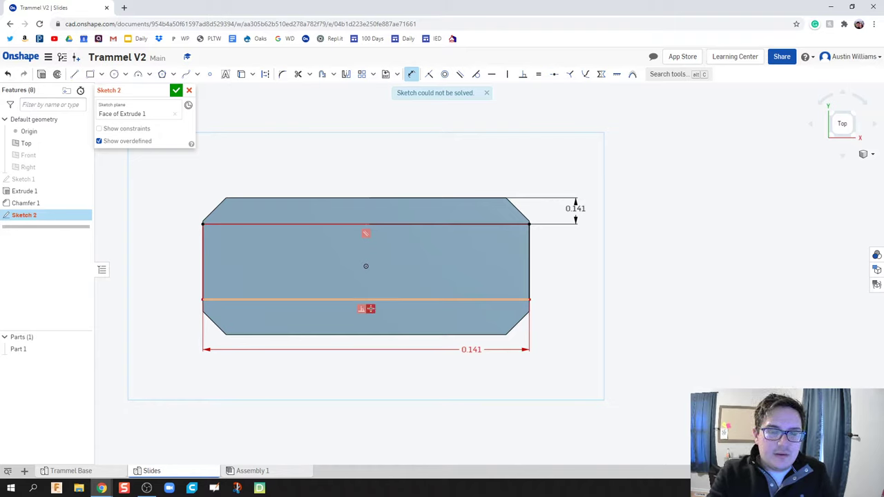
pyautogui.click(370, 309)
pyautogui.press('Delete')
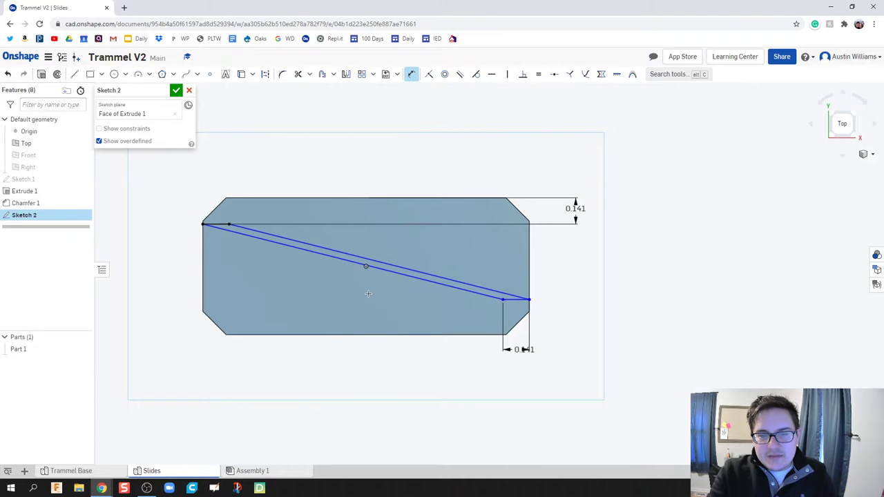
pyautogui.hotkey('ctrl', 'z')
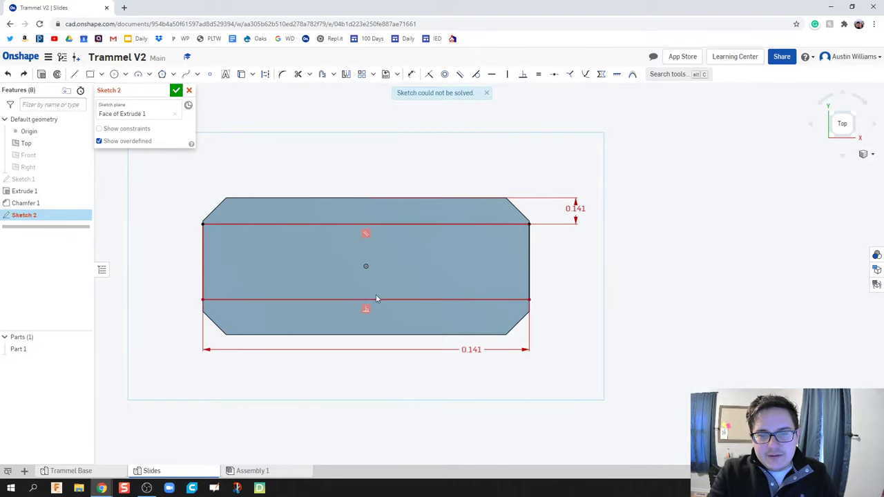
pyautogui.click(366, 233)
pyautogui.press('Delete')
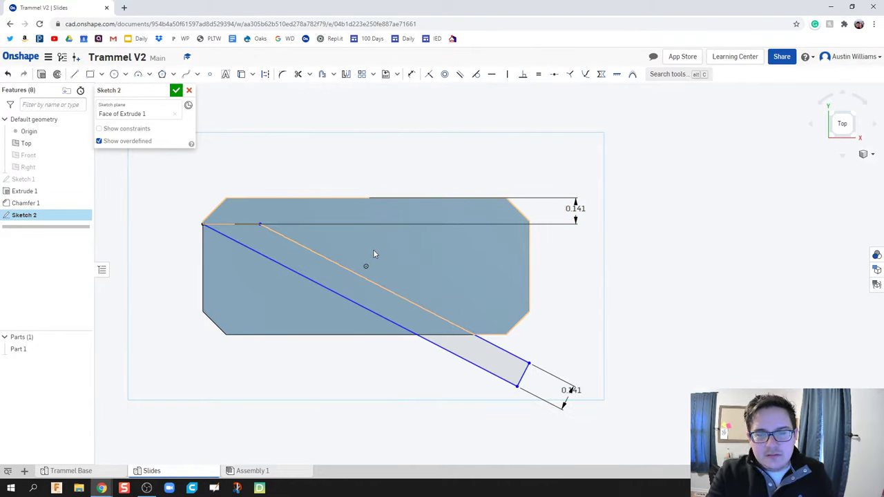
pyautogui.hotkey('ctrl', 'z')
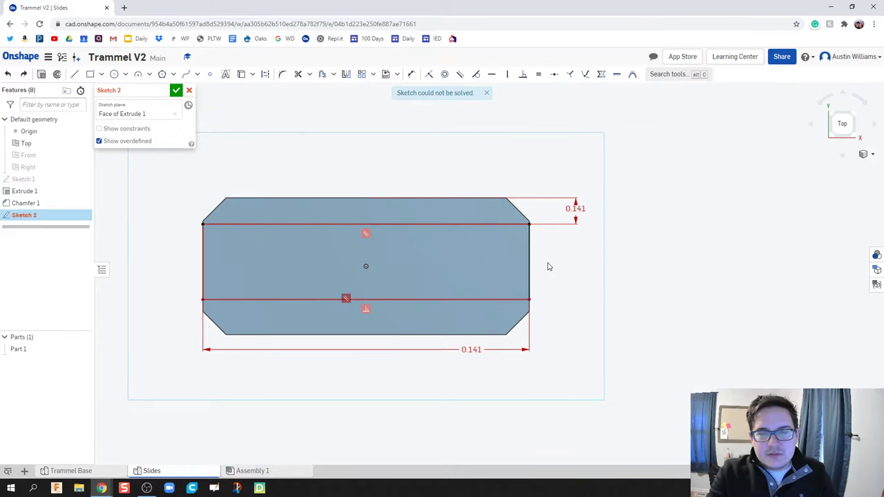
pyautogui.hotkey('ctrl', 'z')
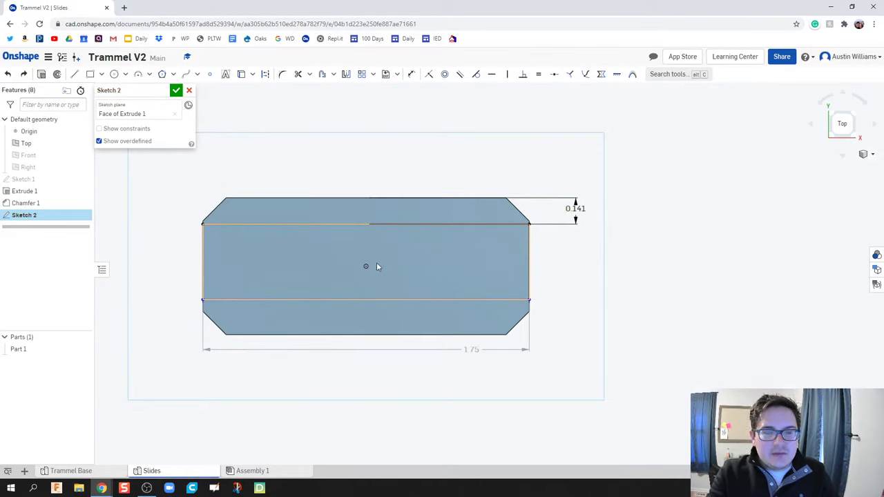
pyautogui.hotkey('ctrl', 'z')
pyautogui.hotkey('ctrl', 'z')
pyautogui.hotkey('ctrl', 'z')
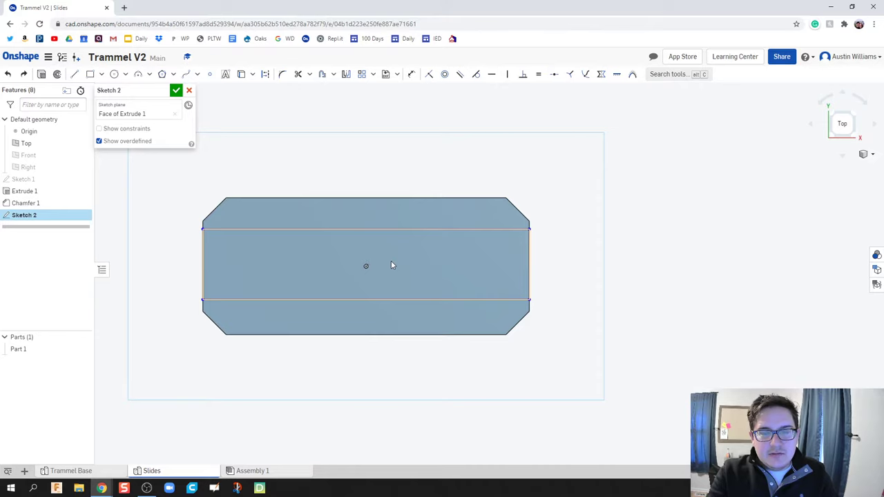
pyautogui.hotkey('ctrl', 'z')
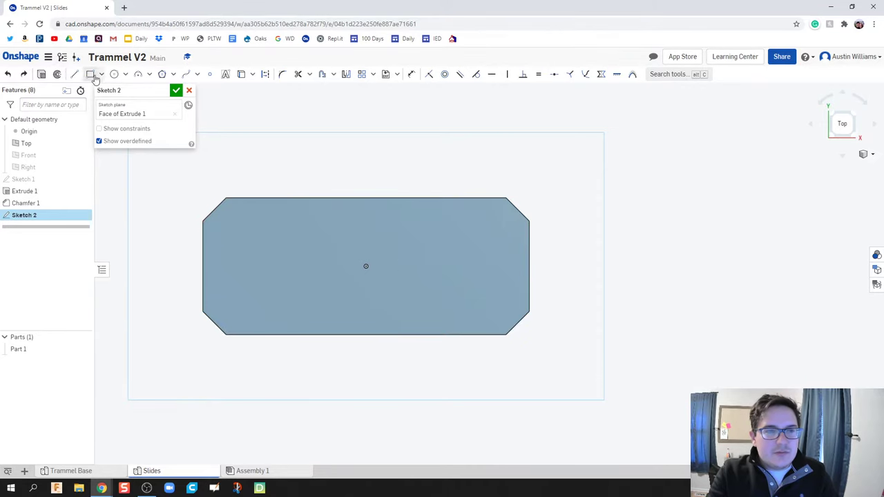
# Draw upper and lower lines across the top face between the left and right edges.
pyautogui.click(74, 75)
pyautogui.click(202, 235)
pyautogui.click(528, 240)
pyautogui.press('Escape')
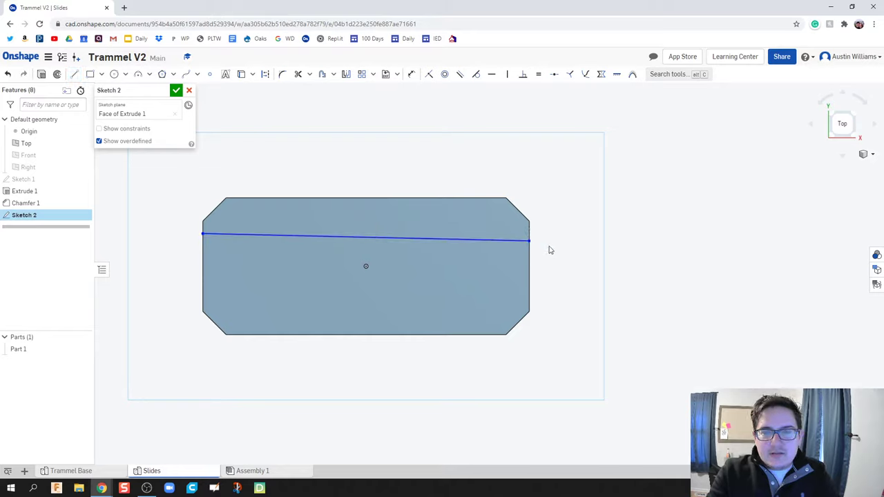
pyautogui.press('l')
pyautogui.click(527, 293)
pyautogui.click(202, 293)
pyautogui.press('Escape')
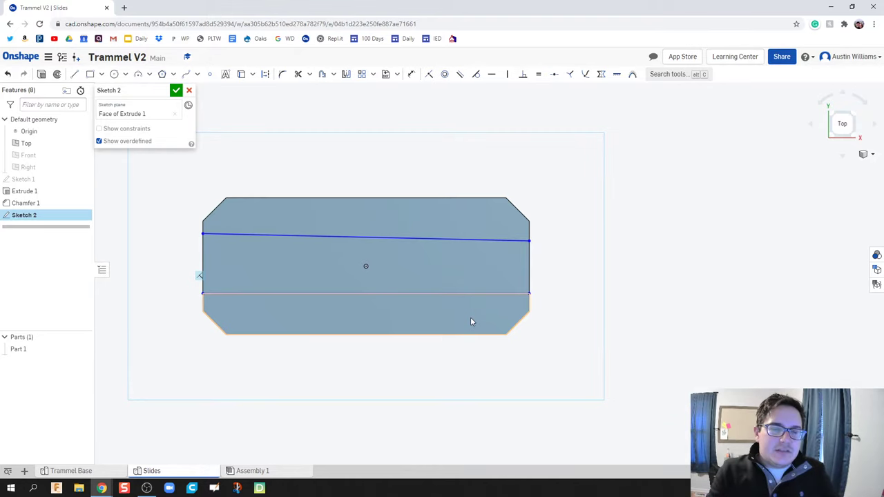
# Dimension the upper line's length to 1.75.
pyautogui.press('d')
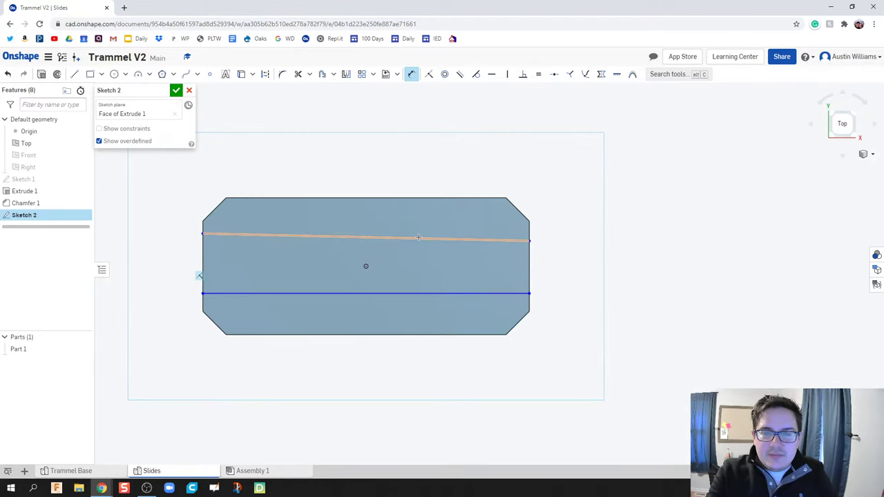
pyautogui.click(423, 238)
pyautogui.click(399, 171)
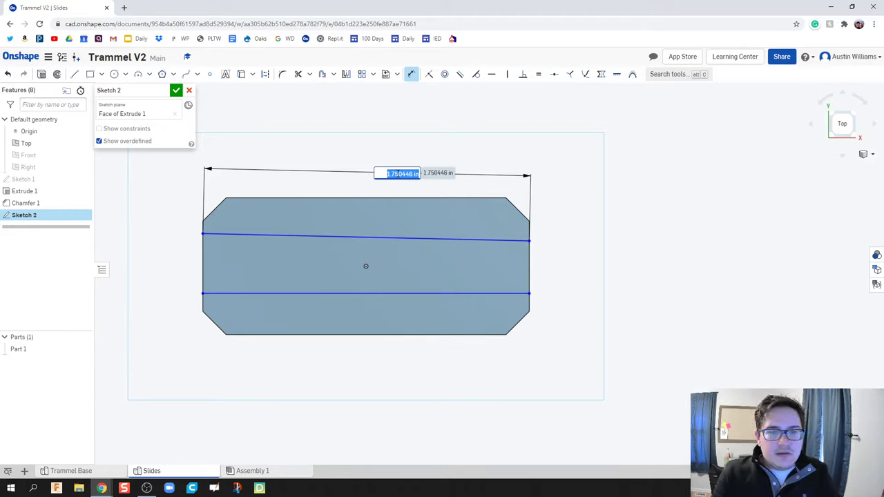
pyautogui.write('1.4')
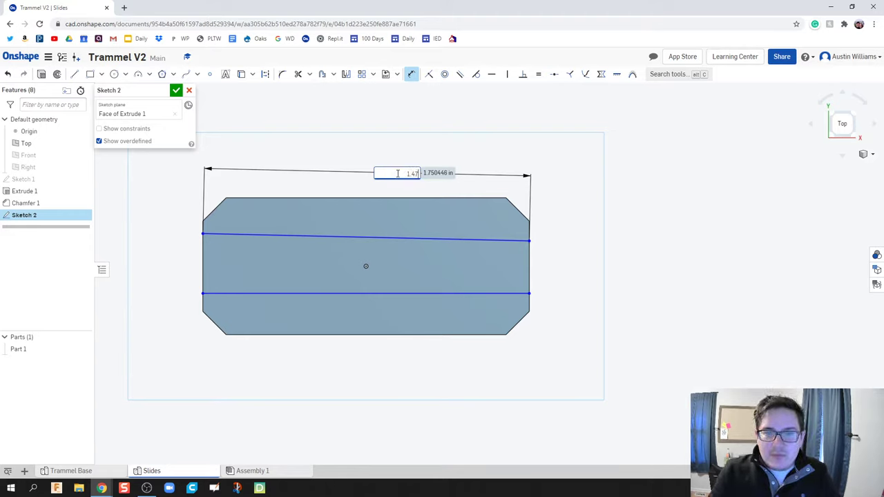
pyautogui.write('.75')
pyautogui.press('Return')
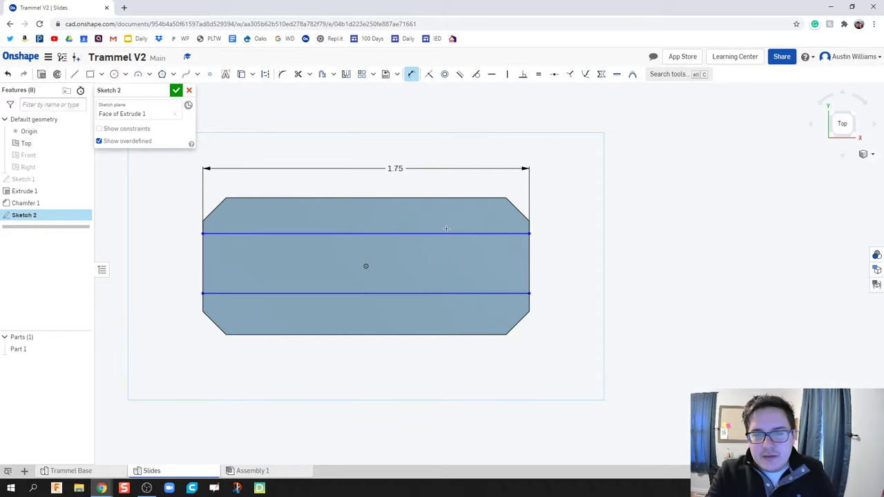
# Set the upper line 0.141 in from the top edge and delete the conflicting 1.75 dimension.
pyautogui.click(441, 232)
pyautogui.click(434, 199)
pyautogui.click(582, 211)
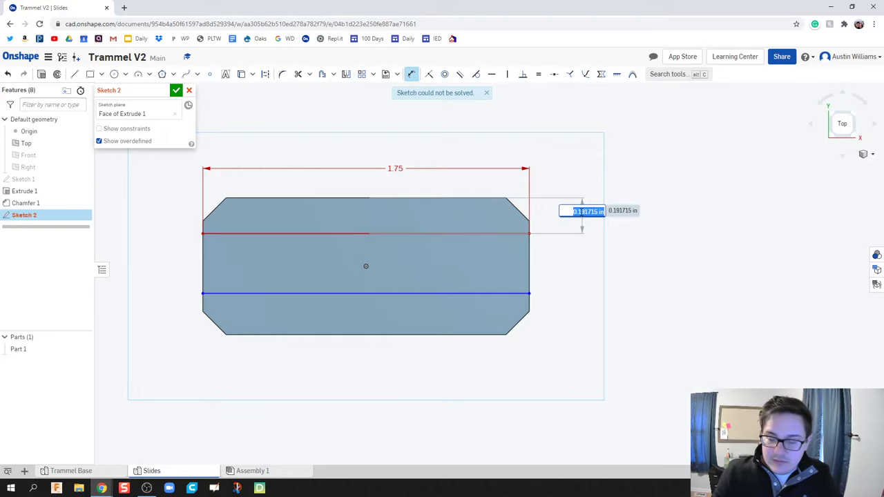
pyautogui.press('BackSpace')
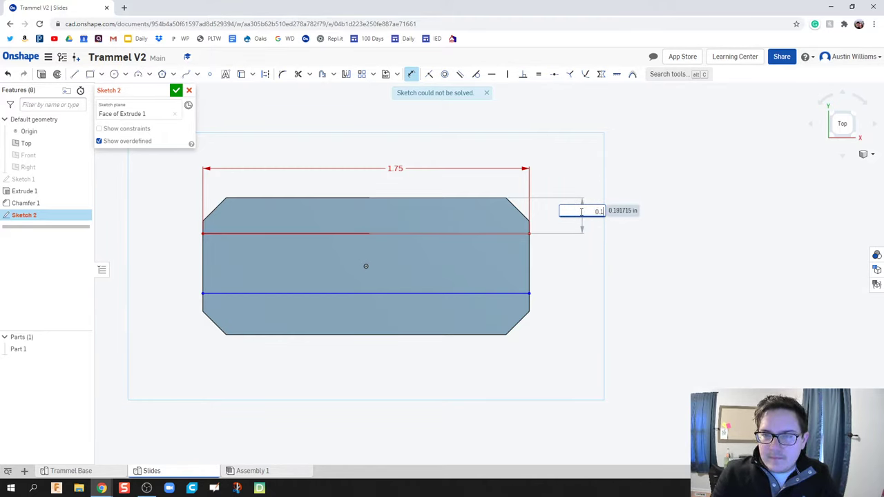
pyautogui.press('Return')
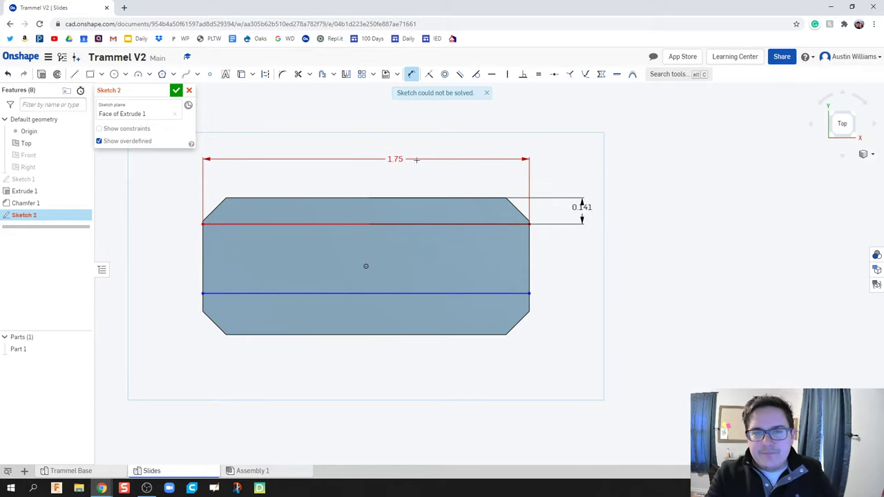
pyautogui.press('Escape')
pyautogui.click(394, 159)
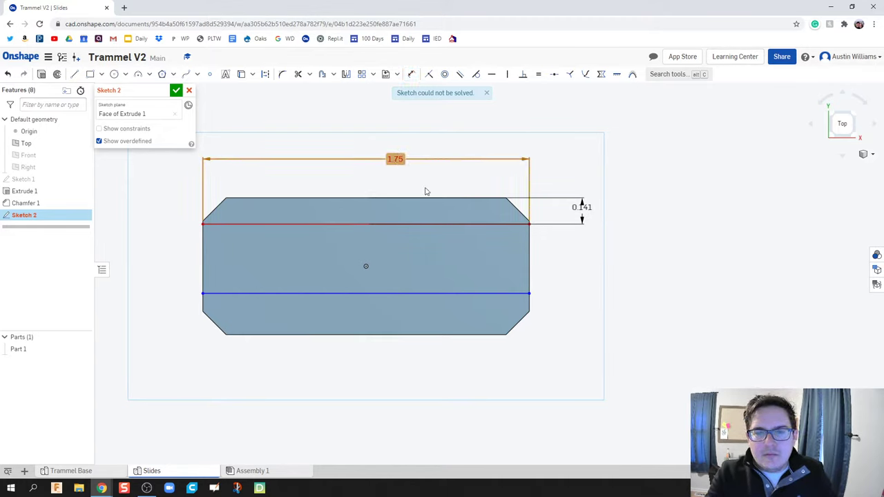
pyautogui.press('Delete')
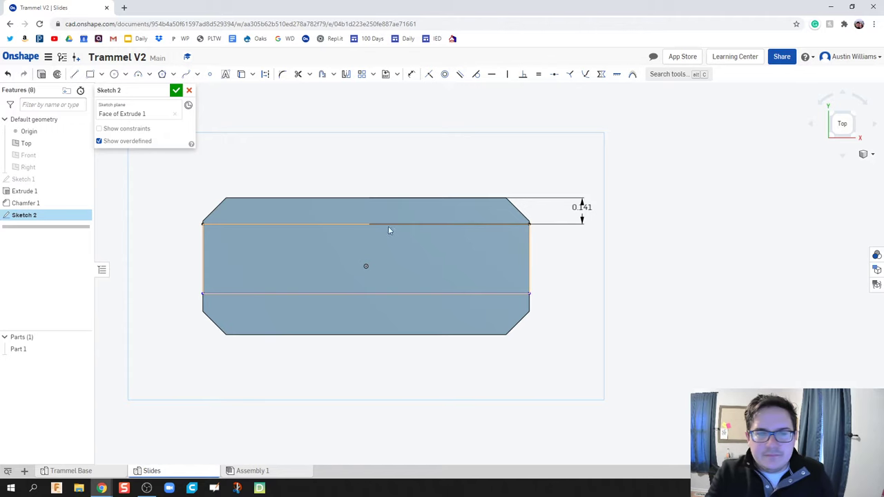
# Dimension the lower line .141 from the block's bottom edge.
pyautogui.scroll(2, 388, 228)
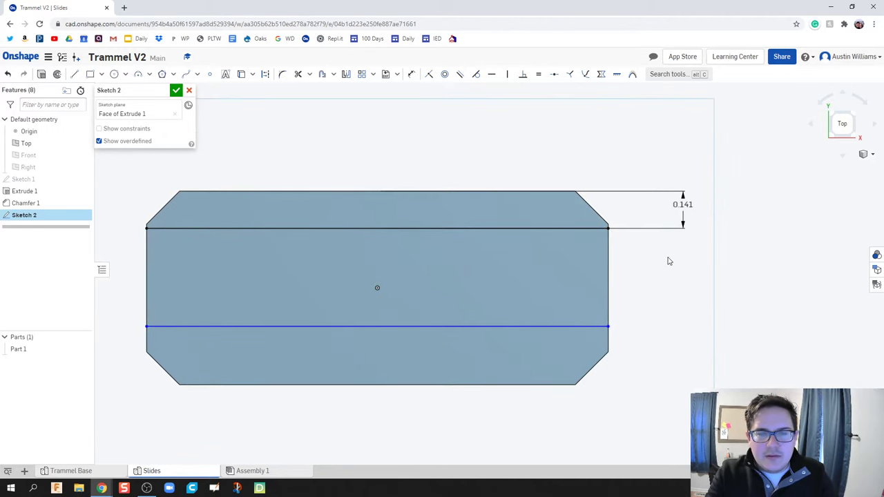
pyautogui.scroll(-2, 668, 261)
pyautogui.moveTo(663, 288)
pyautogui.mouseDown(button='middle')
pyautogui.moveTo(612, 270)
pyautogui.moveTo(559, 279)
pyautogui.mouseUp(button='middle')
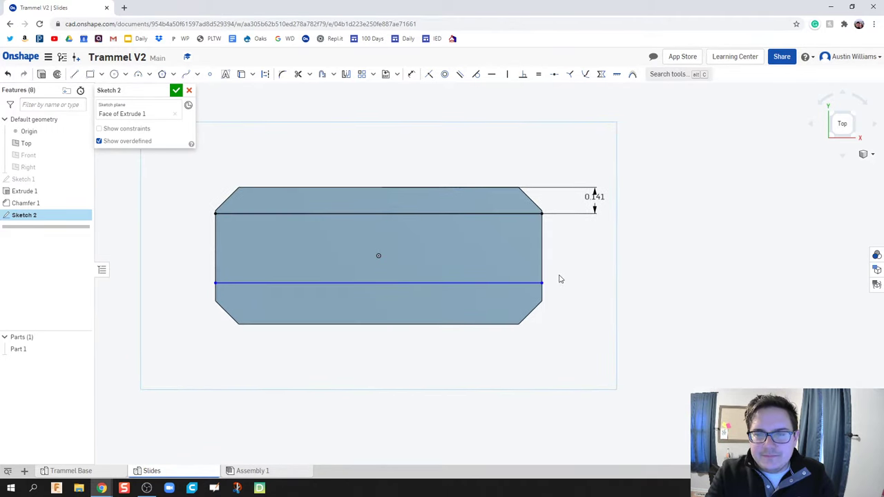
pyautogui.press('d')
pyautogui.click(473, 283)
pyautogui.click(476, 324)
pyautogui.click(612, 314)
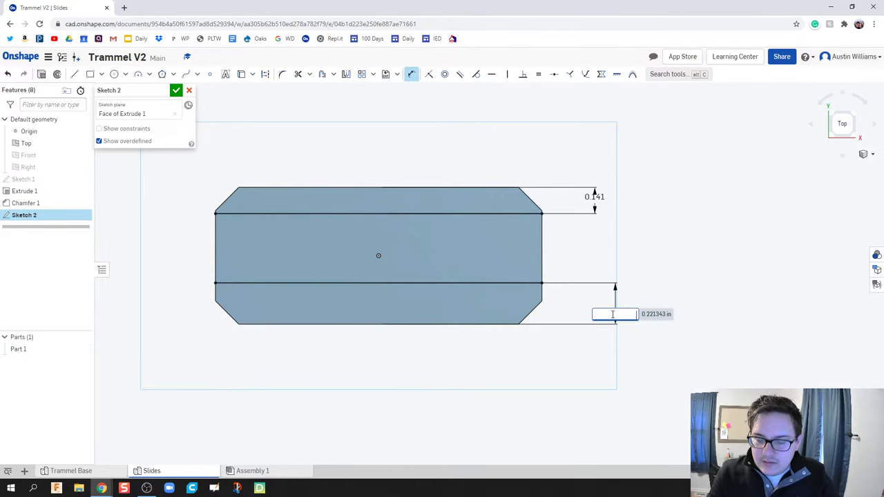
pyautogui.write('.141')
pyautogui.press('Return')
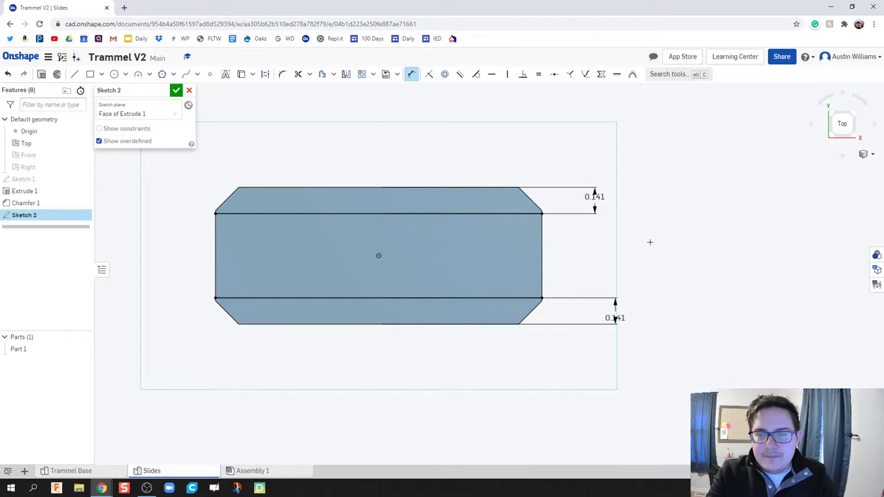
# Draw lines along the right and left ends, corner to corner, closing the middle band.
pyautogui.scroll(5, 520, 285)
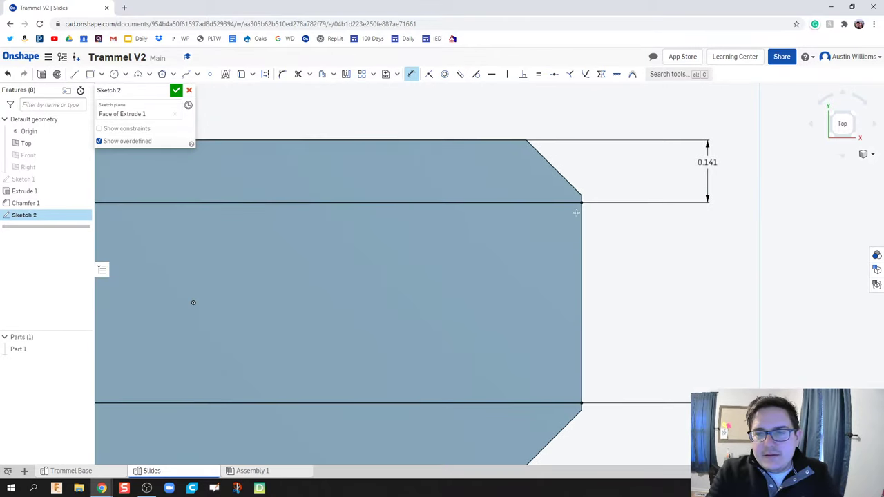
pyautogui.scroll(-4, 477, 232)
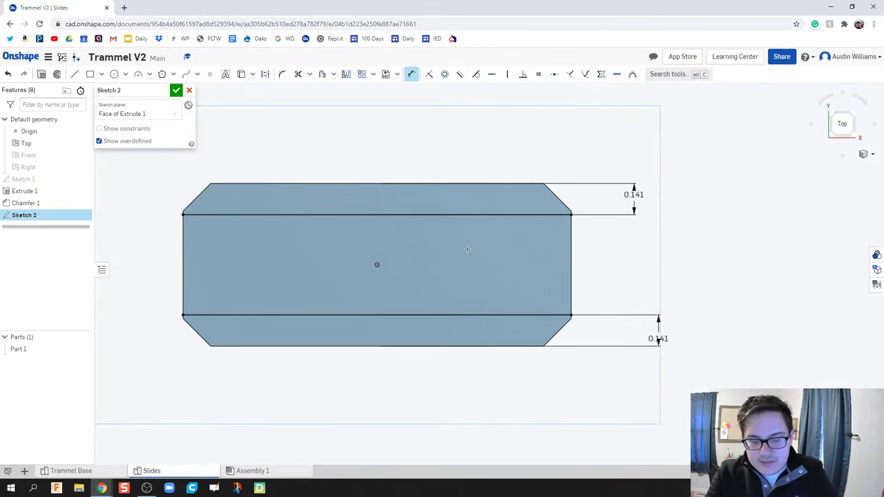
pyautogui.press('l')
pyautogui.click(570, 215)
pyautogui.click(570, 316)
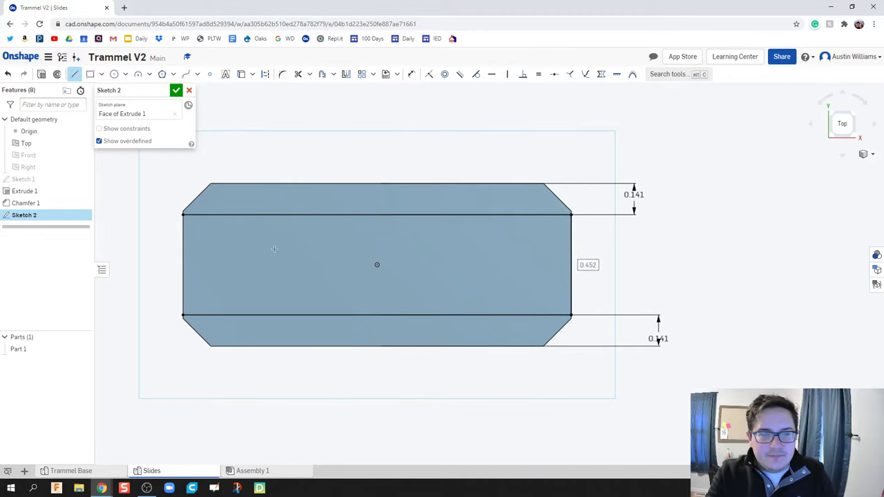
pyautogui.click(182, 215)
pyautogui.click(182, 315)
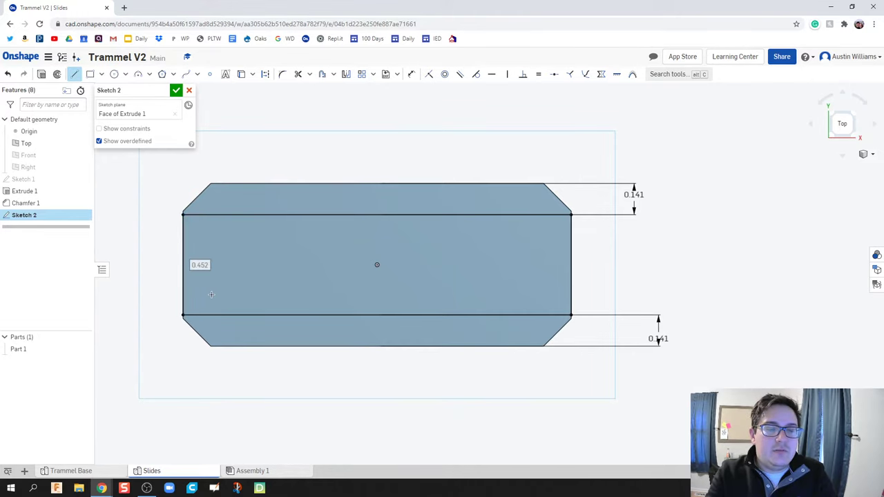
pyautogui.press('Escape')
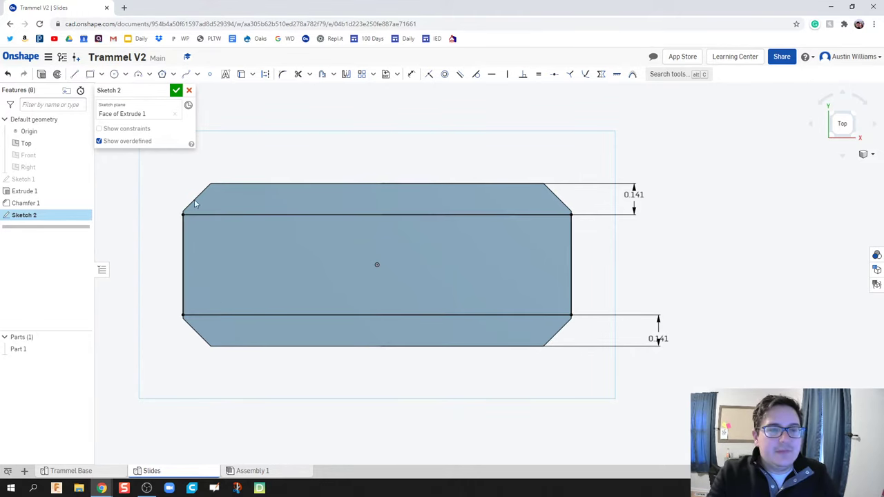
pyautogui.moveTo(203, 216); pyautogui.dragTo(178, 263, button='right')
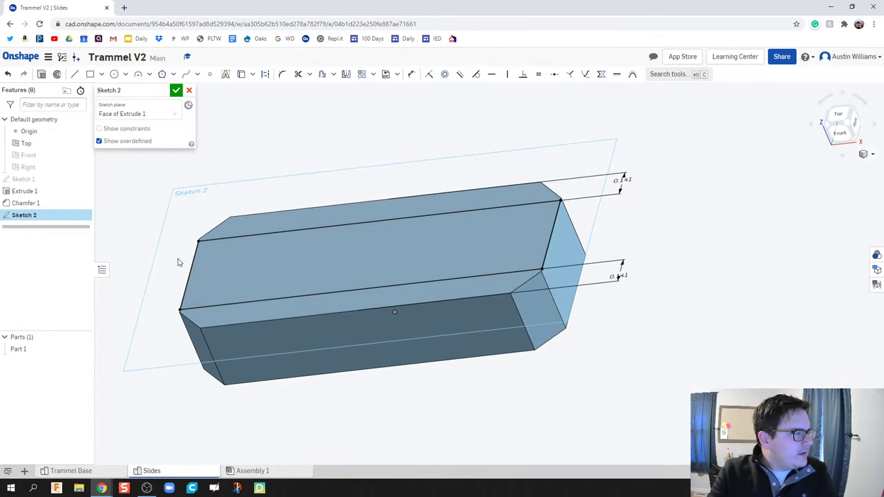
# Accept Sketch 2, extrude its middle band, and clear the old 1 in depth.
pyautogui.moveTo(178, 263)
pyautogui.mouseDown(button='right')
pyautogui.moveTo(193, 256)
pyautogui.moveTo(193, 263)
pyautogui.moveTo(190, 252)
pyautogui.mouseUp(button='right')
pyautogui.click(177, 91)
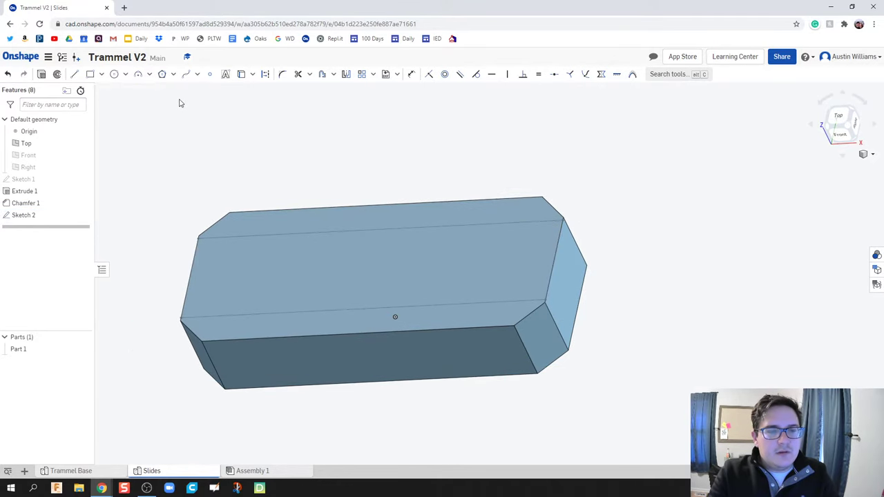
pyautogui.hotkey('shift', 'e')
pyautogui.click(359, 273)
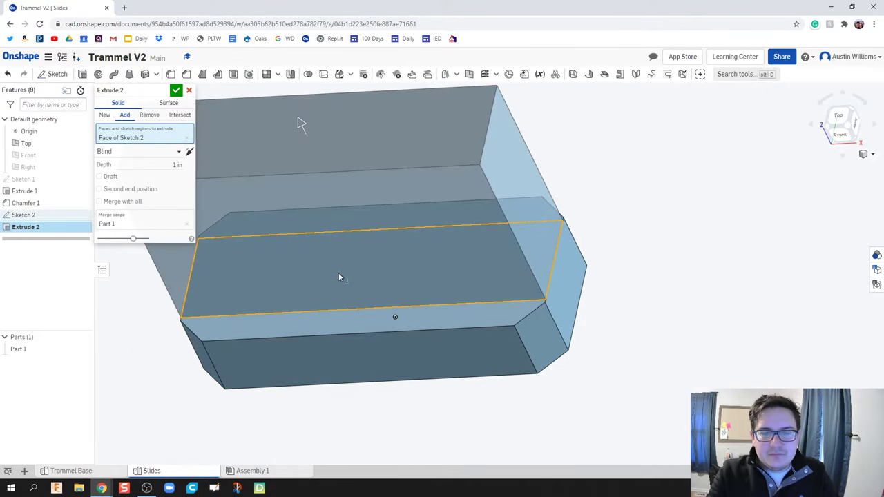
pyautogui.moveTo(336, 273)
pyautogui.mouseDown(button='right')
pyautogui.moveTo(357, 262)
pyautogui.moveTo(335, 237)
pyautogui.moveTo(311, 248)
pyautogui.mouseUp(button='right')
pyautogui.click(165, 164)
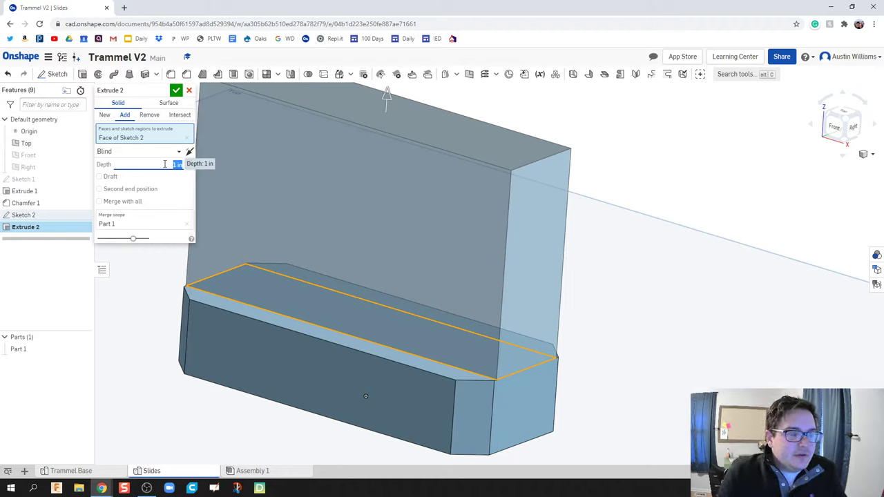
pyautogui.press('BackSpace')
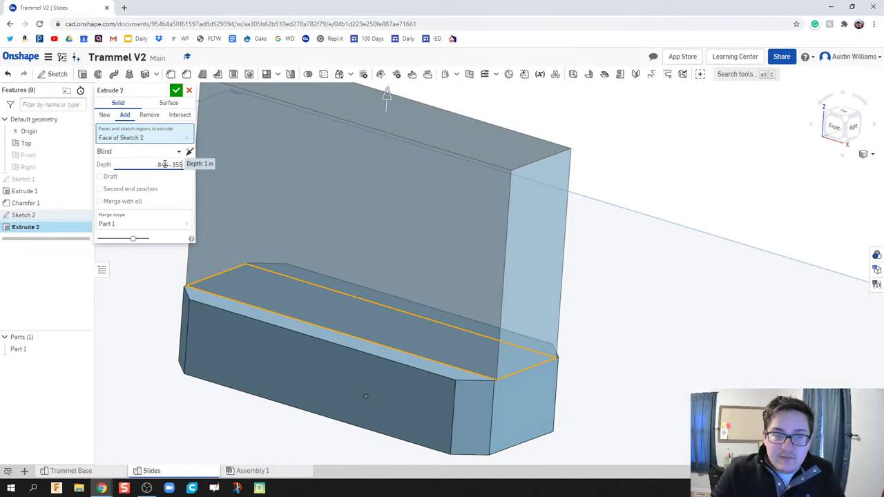
# Confirm Extrude 2 and select the raised block's four vertical corner edges for a chamfer.
pyautogui.press('Return')
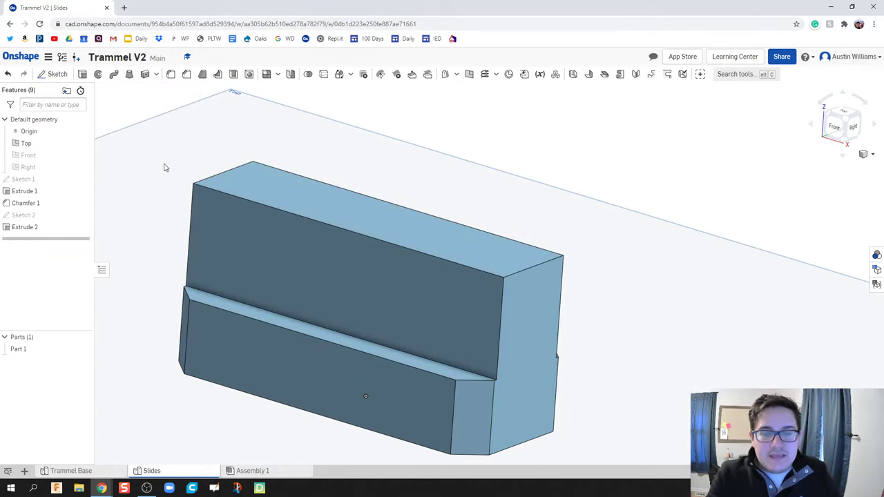
pyautogui.moveTo(314, 218); pyautogui.dragTo(295, 213, button='right')
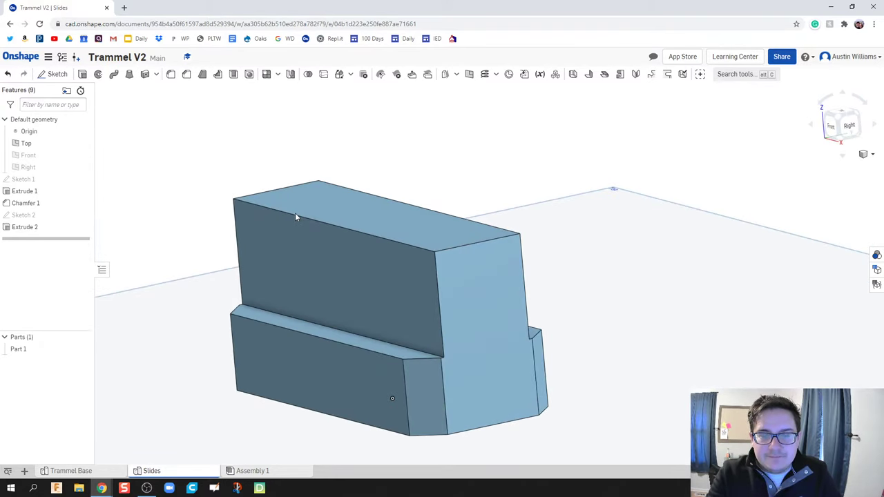
pyautogui.click(186, 76)
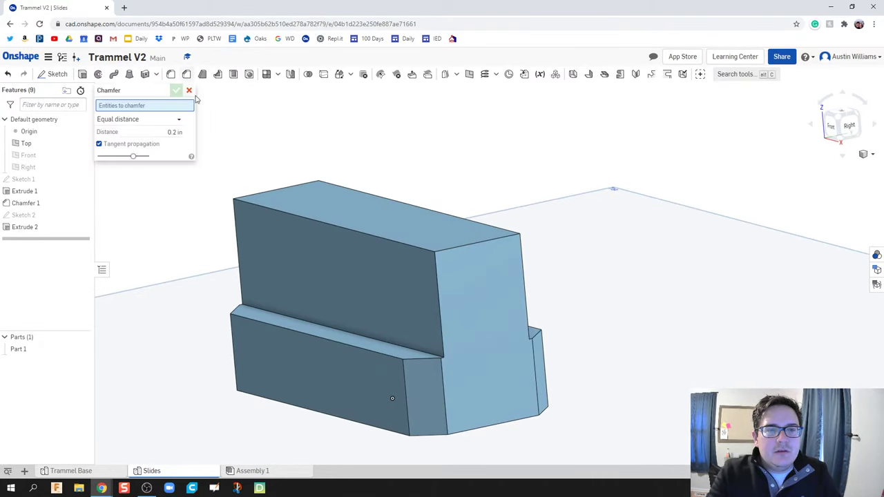
pyautogui.click(440, 309)
pyautogui.click(524, 293)
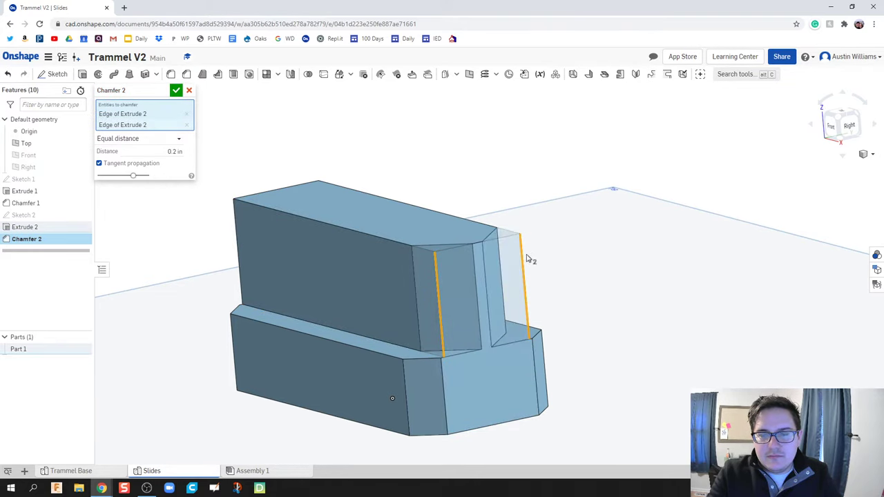
pyautogui.moveTo(266, 265); pyautogui.dragTo(295, 259, button='right')
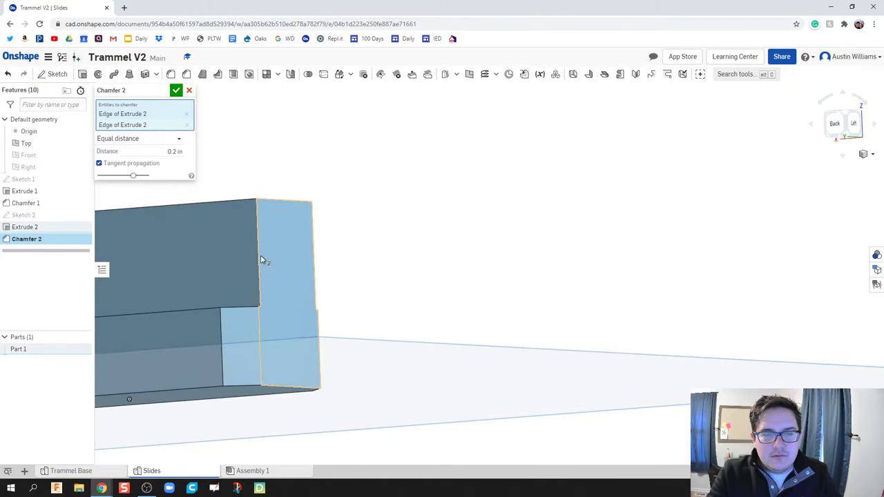
pyautogui.click(260, 257)
pyautogui.click(314, 259)
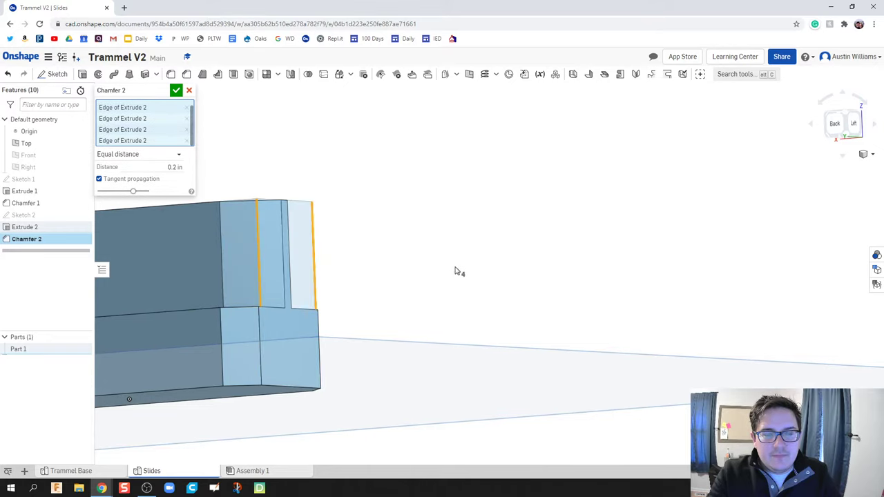
pyautogui.moveTo(456, 270); pyautogui.dragTo(405, 282, button='right')
# Set the chamfer distance to 0.125 in and apply Chamfer 2.
pyautogui.click(173, 167)
pyautogui.write('0.125')
pyautogui.press('Return')
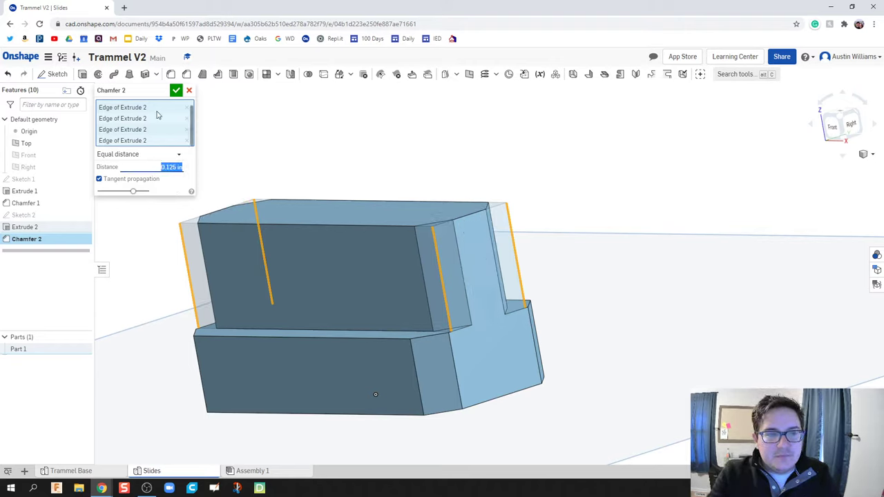
pyautogui.click(177, 91)
pyautogui.moveTo(268, 269)
pyautogui.mouseDown(button='right')
pyautogui.moveTo(252, 259)
pyautogui.moveTo(265, 281)
pyautogui.moveTo(259, 269)
pyautogui.mouseUp(button='right')
pyautogui.scroll(-3, 266, 285)
pyautogui.scroll(2, 253, 257)
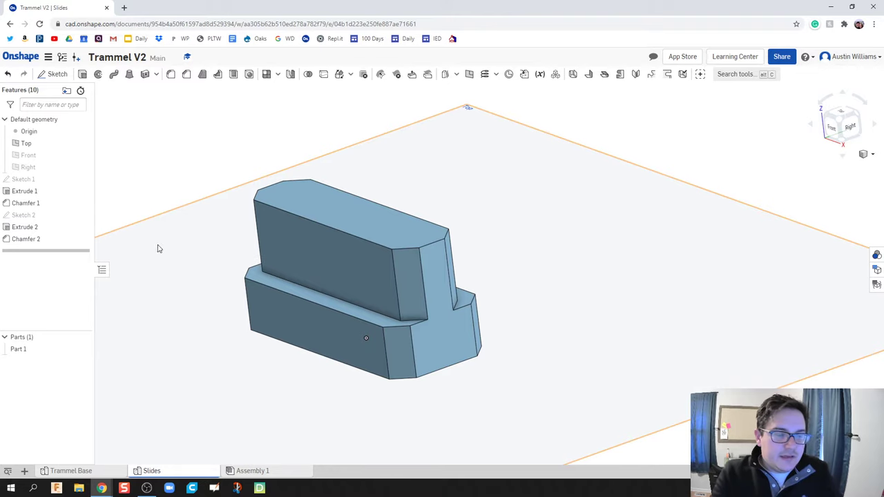
# Mirror Part 1 across its end face to create a separate second slide part.
pyautogui.press('Up')
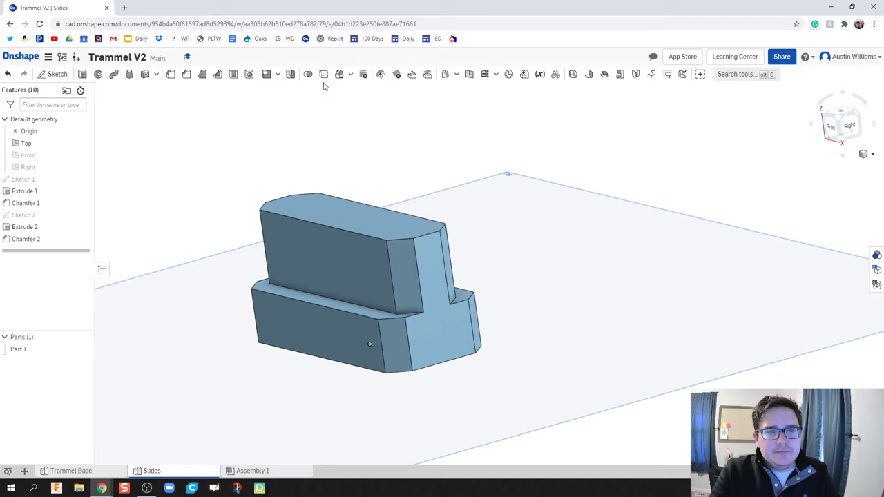
pyautogui.click(290, 74)
pyautogui.moveTo(448, 163); pyautogui.dragTo(412, 187, button='right')
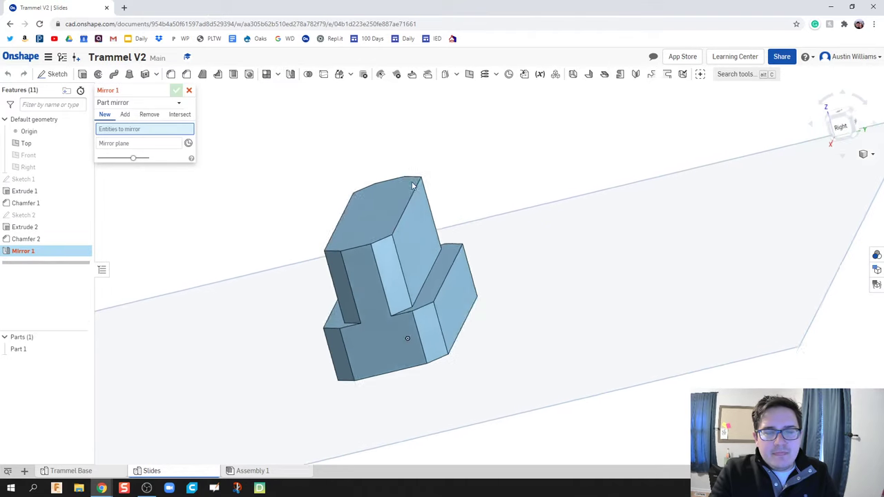
pyautogui.click(395, 231)
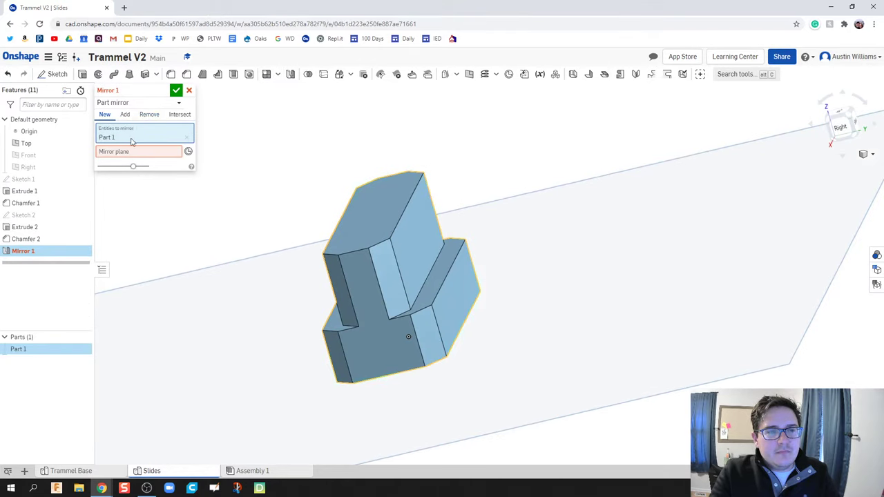
pyautogui.click(468, 301)
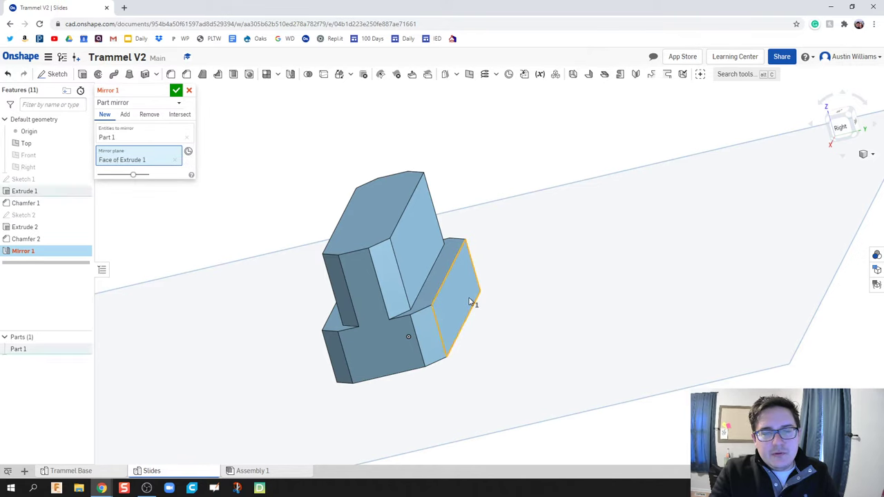
pyautogui.click(104, 114)
pyautogui.click(176, 91)
pyautogui.moveTo(241, 262); pyautogui.dragTo(93, 366, button='right')
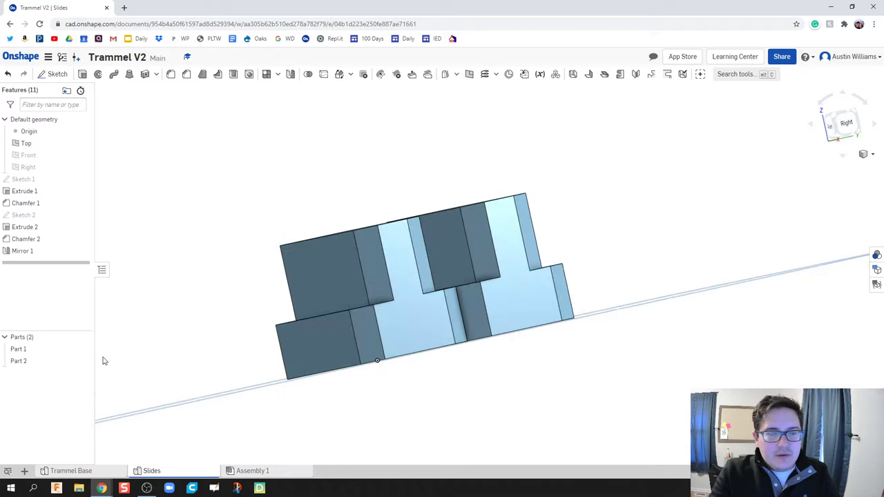
# Rename Part 1 to Screw Slide and Part 2 to Pin Slide.
pyautogui.rightClick(52, 351)
pyautogui.click(93, 203)
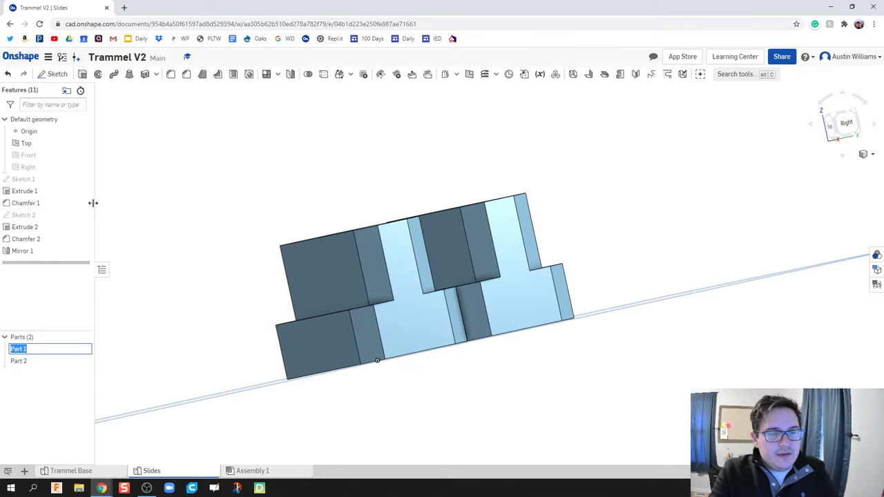
pyautogui.write('Screw Slide')
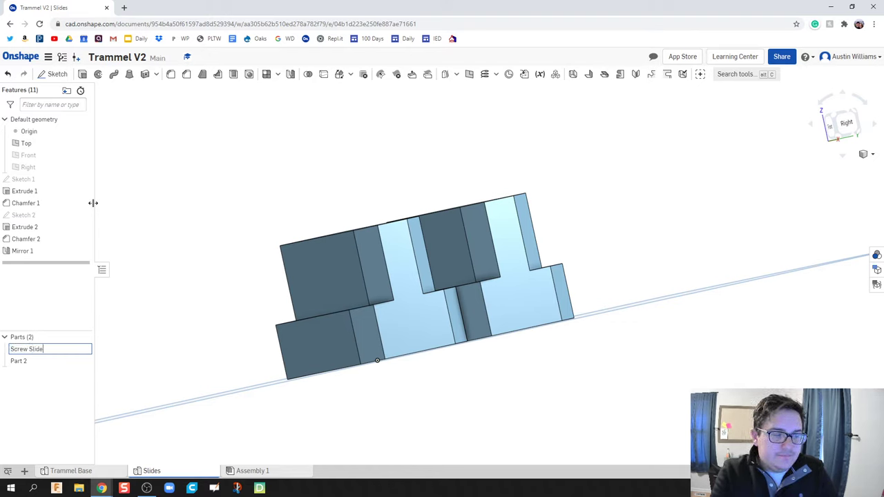
pyautogui.press('Return')
pyautogui.rightClick(33, 361)
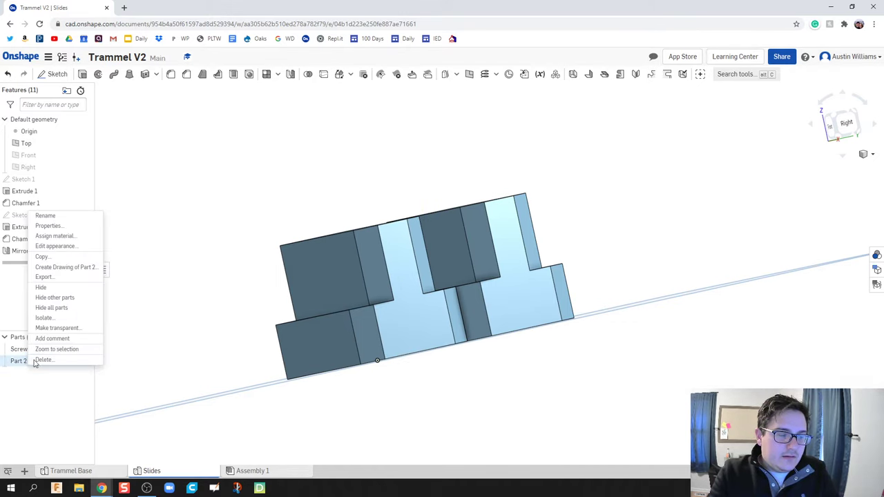
pyautogui.click(83, 217)
pyautogui.write('Pin Slide')
pyautogui.press('Return')
pyautogui.moveTo(276, 332); pyautogui.dragTo(296, 361, button='right')
# Hide the Pin Slide part so only Screw Slide remains visible.
pyautogui.click(83, 361)
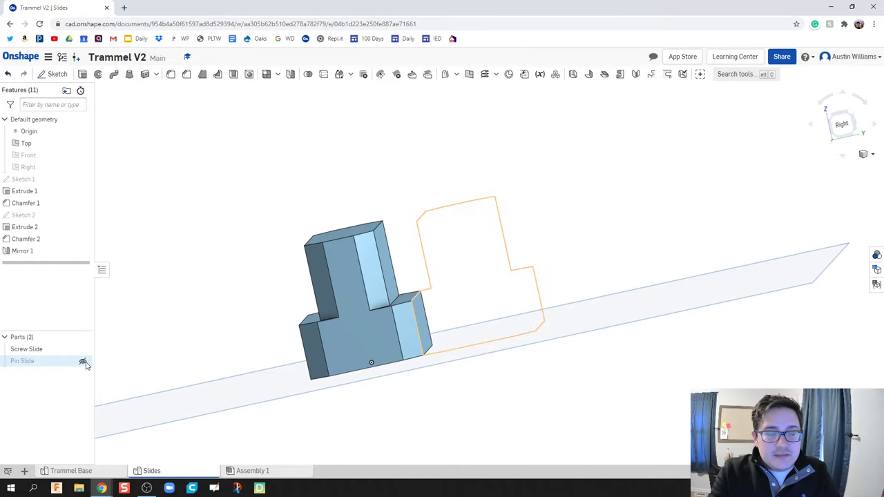
pyautogui.moveTo(237, 349); pyautogui.dragTo(301, 323, button='right')
pyautogui.moveTo(387, 329); pyautogui.dragTo(475, 314, button='right')
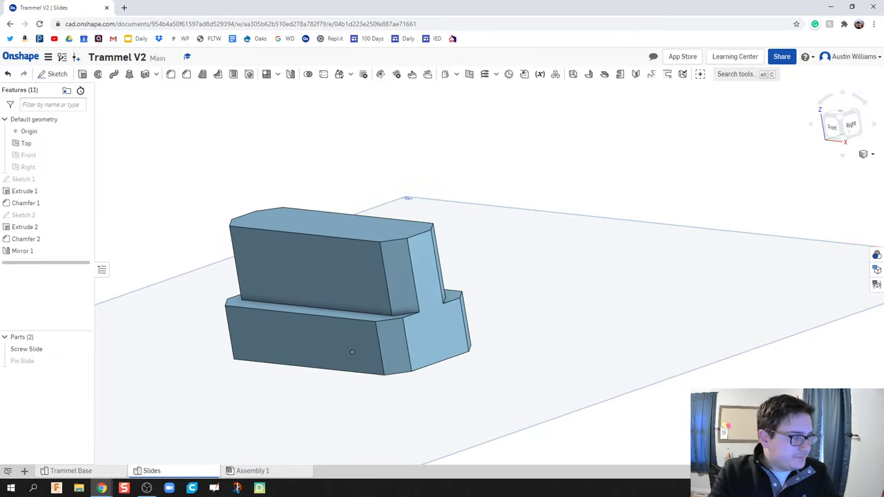
# Turn the view until Screw Slide's flat bottom face faces the viewer.
pyautogui.hotkey('alt', 'Tab')
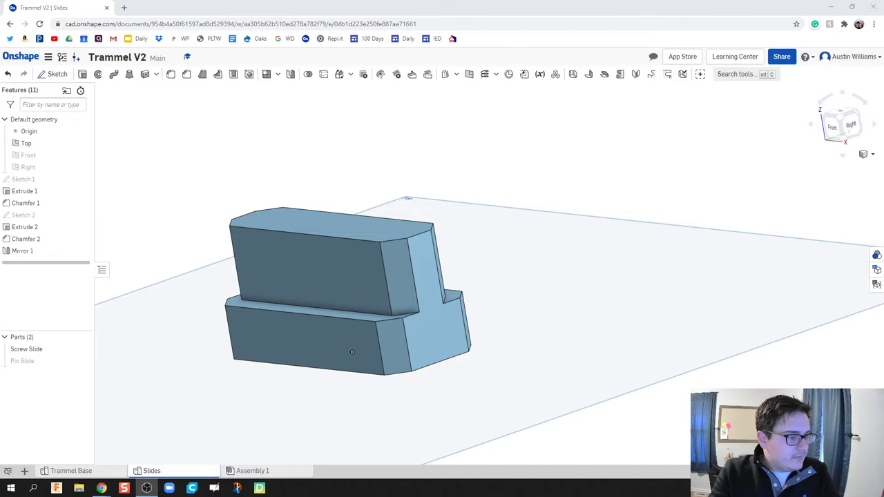
pyautogui.hotkey('alt', 'Tab')
pyautogui.moveTo(238, 400); pyautogui.dragTo(283, 386, button='middle')
pyautogui.moveTo(283, 385)
pyautogui.mouseDown(button='right')
pyautogui.moveTo(276, 391)
pyautogui.moveTo(291, 395)
pyautogui.mouseUp(button='right')
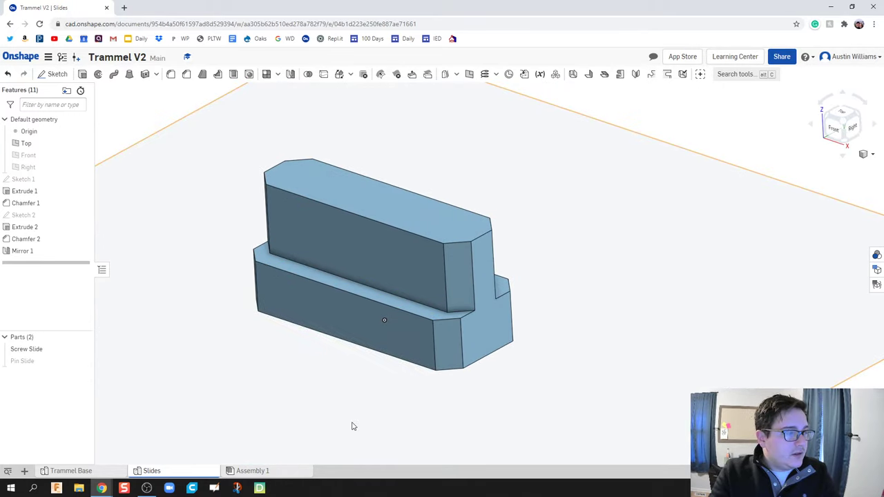
pyautogui.moveTo(201, 315); pyautogui.dragTo(216, 260, button='right')
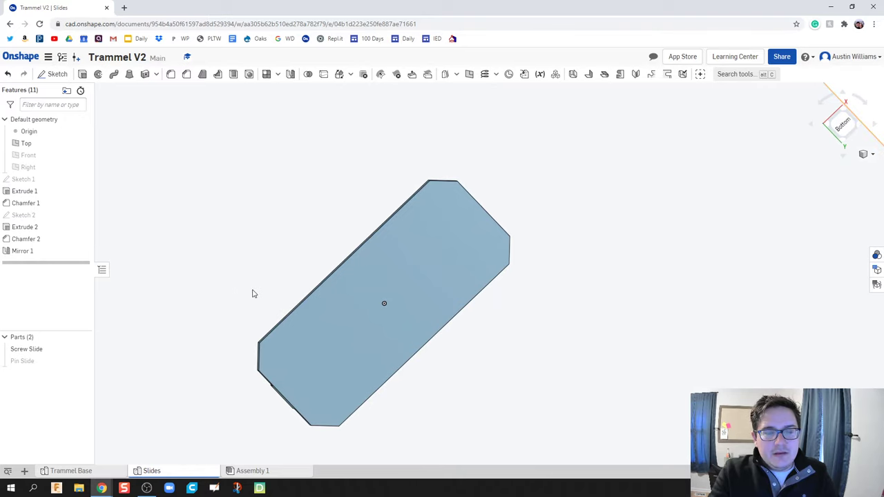
# Start Sketch 3 on Screw Slide's bottom face and view it normal to the plane.
pyautogui.click(53, 74)
pyautogui.click(310, 322)
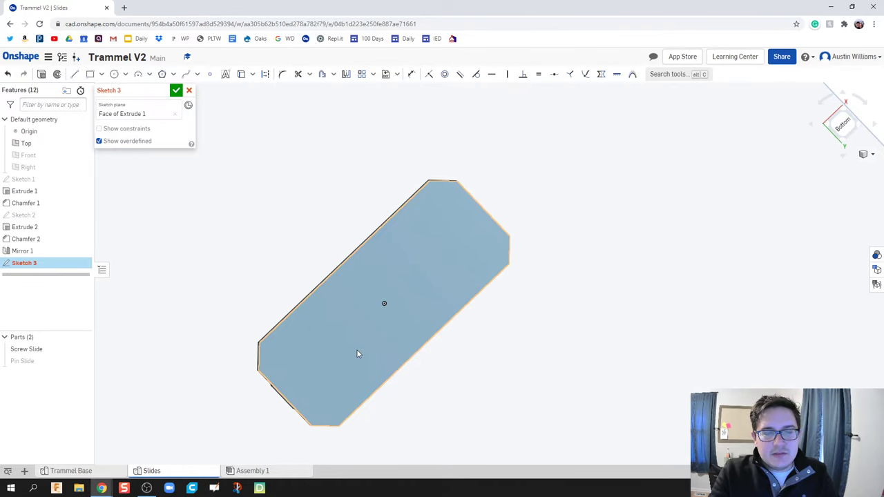
pyautogui.rightClick(357, 353)
pyautogui.click(389, 345)
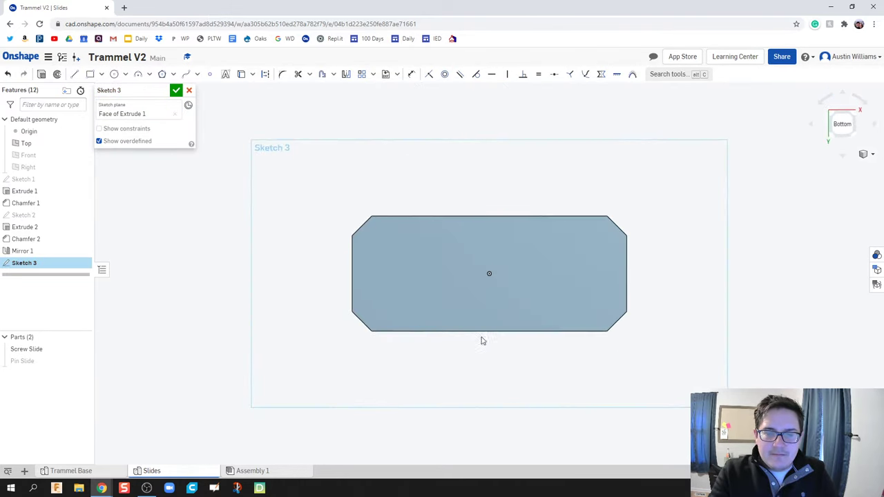
pyautogui.scroll(2, 472, 272)
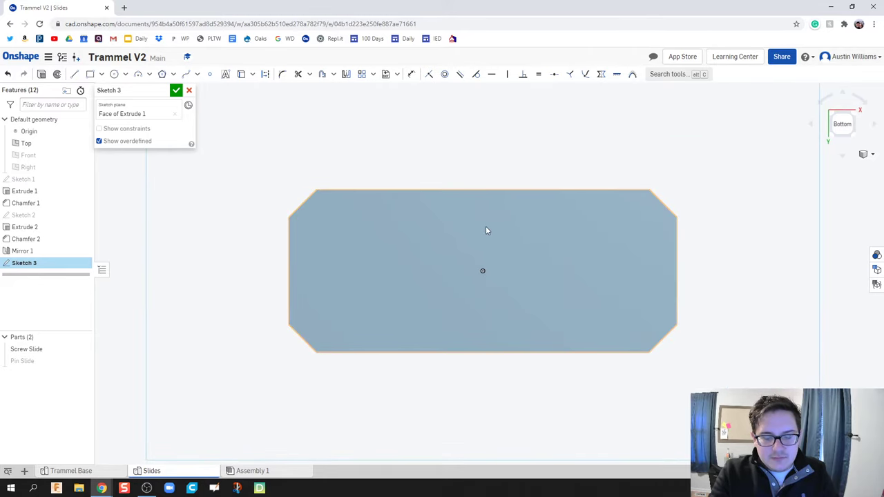
# Draw a vertical and a horizontal test line through the face's centre.
pyautogui.press('l')
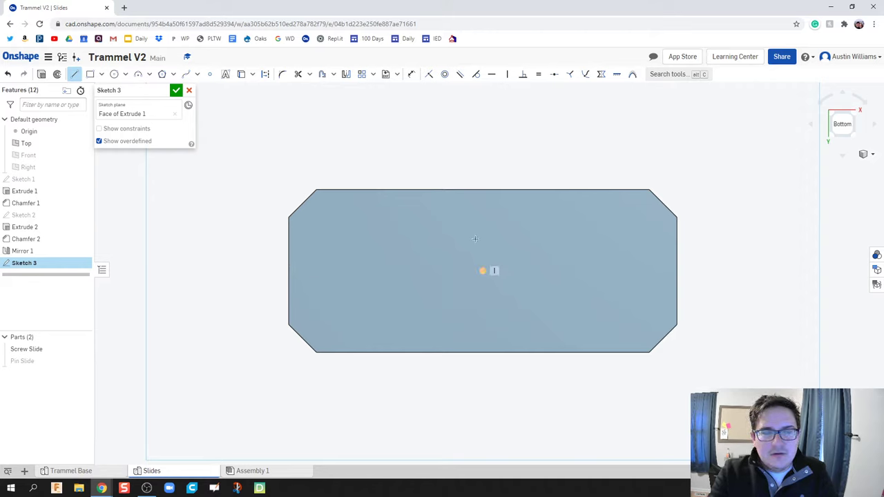
pyautogui.click(482, 270)
pyautogui.click(482, 191)
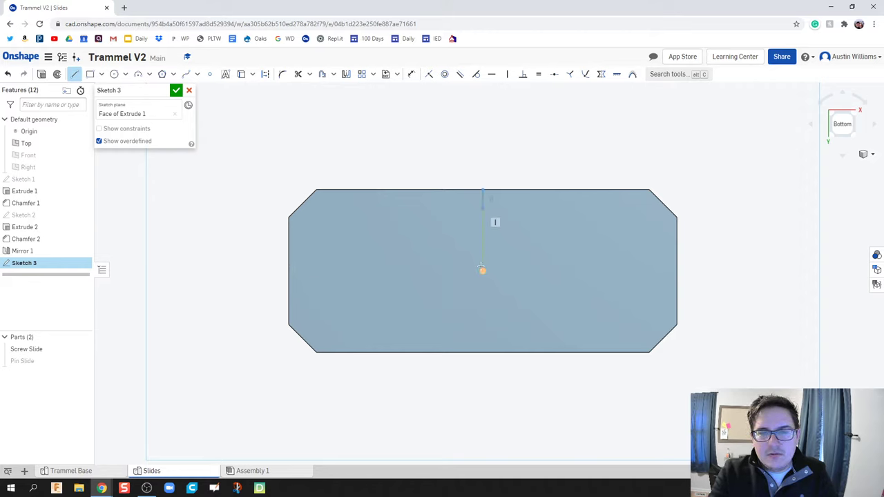
pyautogui.click(479, 351)
pyautogui.press('Escape')
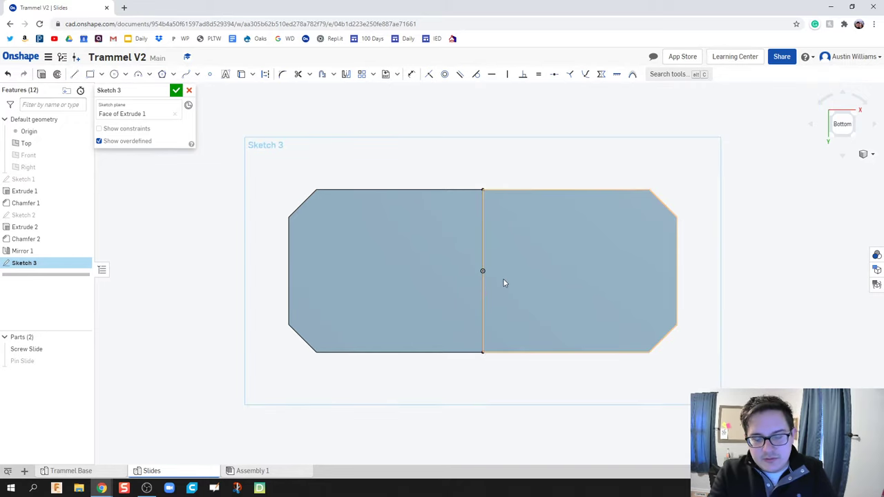
pyautogui.press('l')
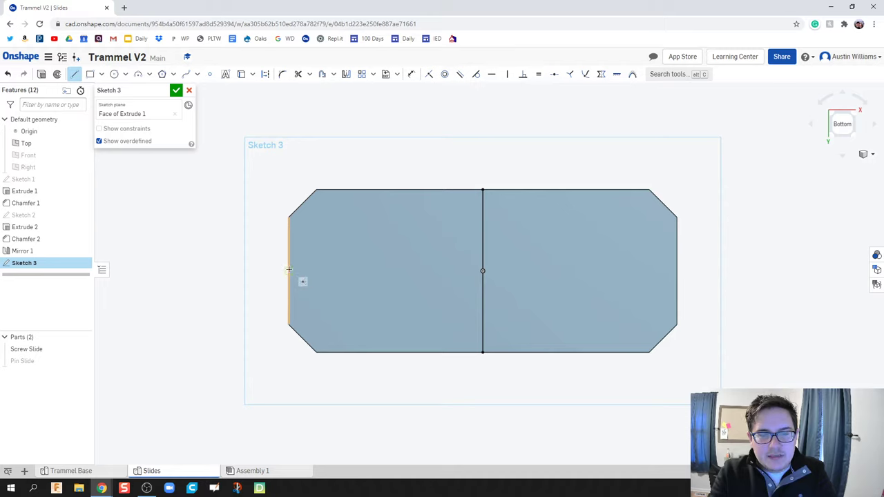
pyautogui.click(290, 271)
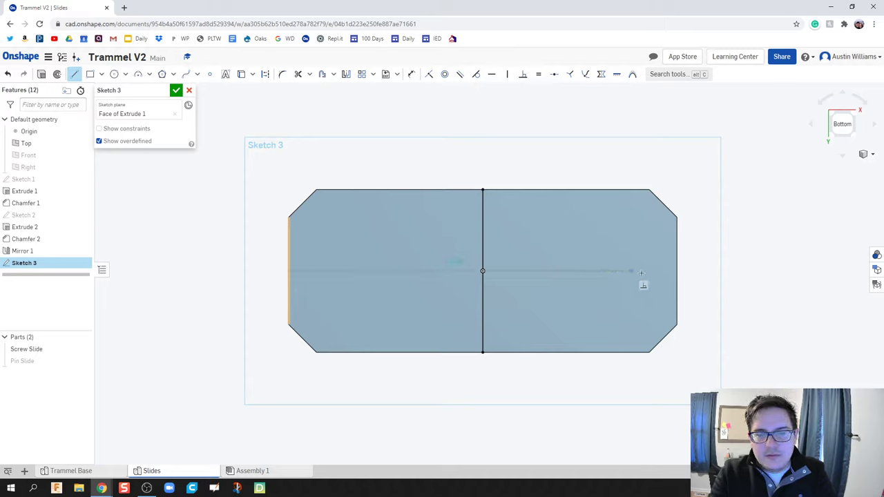
pyautogui.click(676, 272)
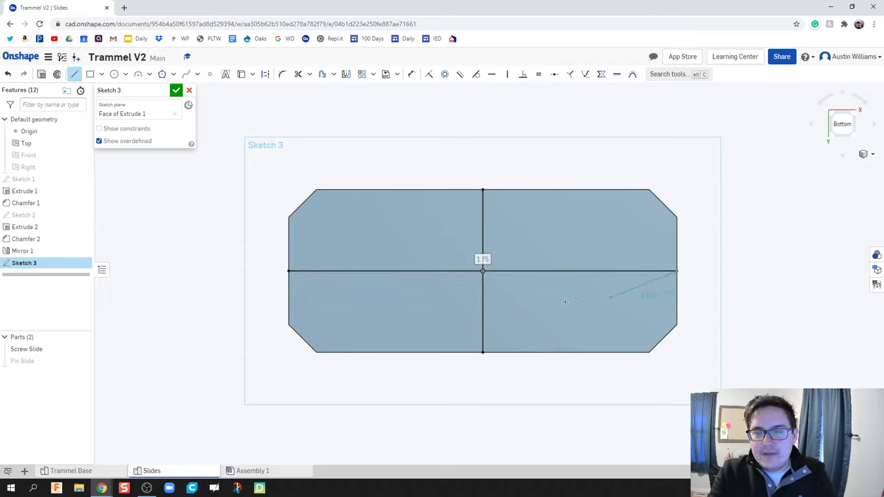
pyautogui.press('Escape')
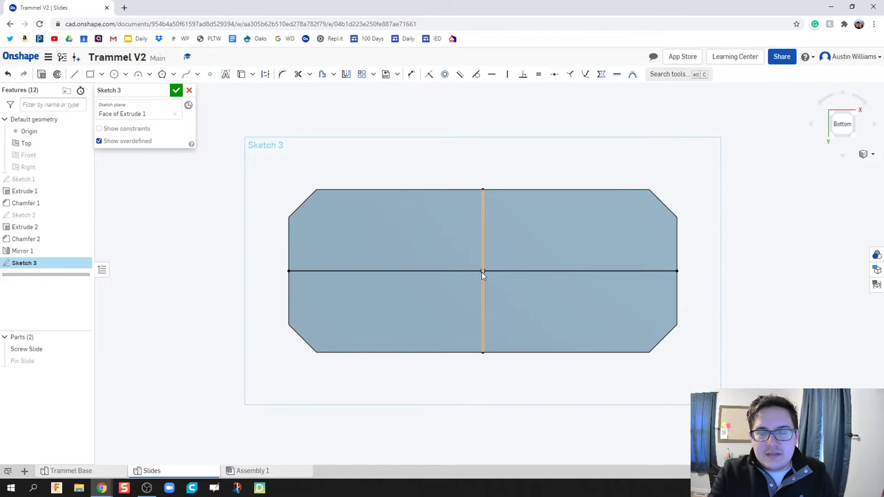
# Delete both test centre lines from the sketch.
pyautogui.scroll(1, 482, 275)
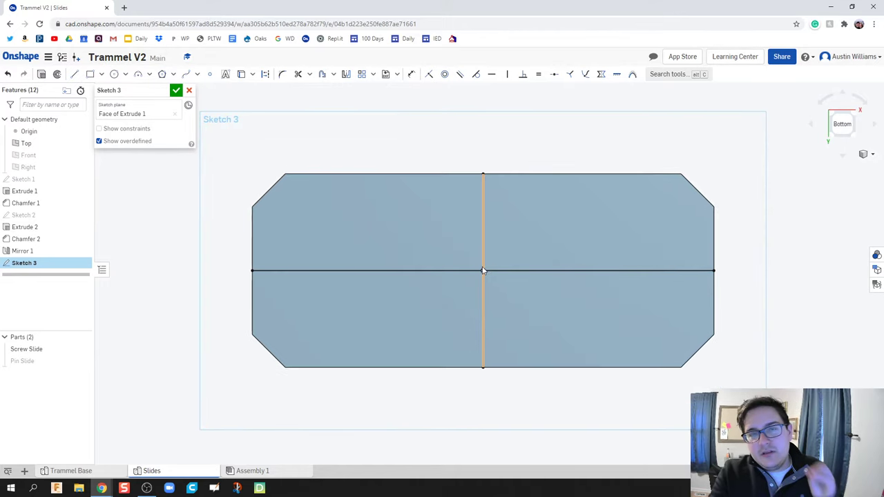
pyautogui.click(486, 272)
pyautogui.press('Delete')
pyautogui.click(484, 272)
pyautogui.press('Delete')
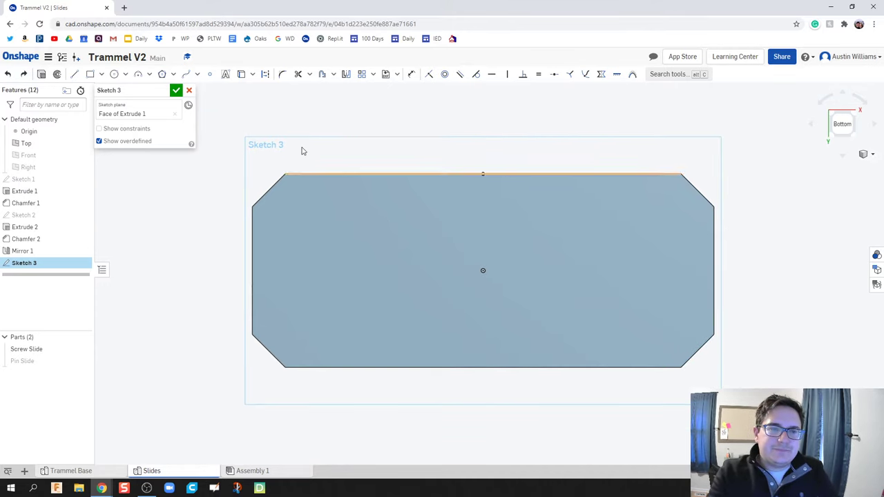
# Draw a hexagon centred on the sketch origin.
pyautogui.click(163, 77)
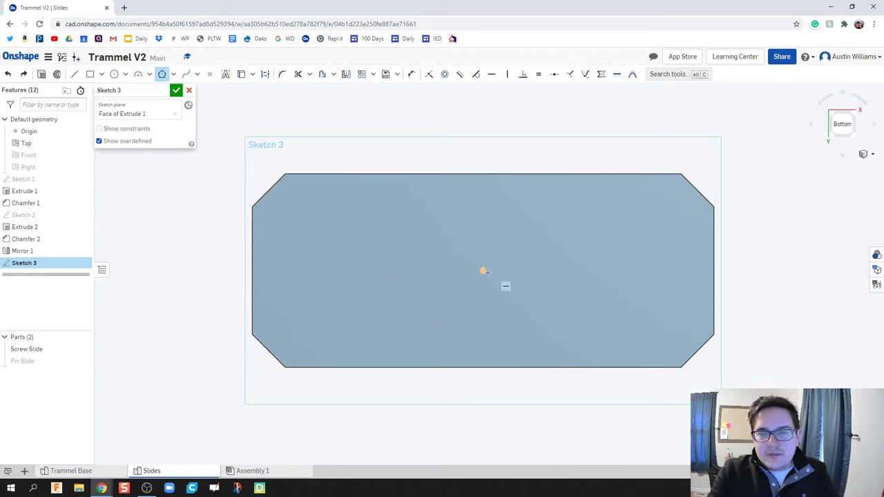
pyautogui.click(482, 270)
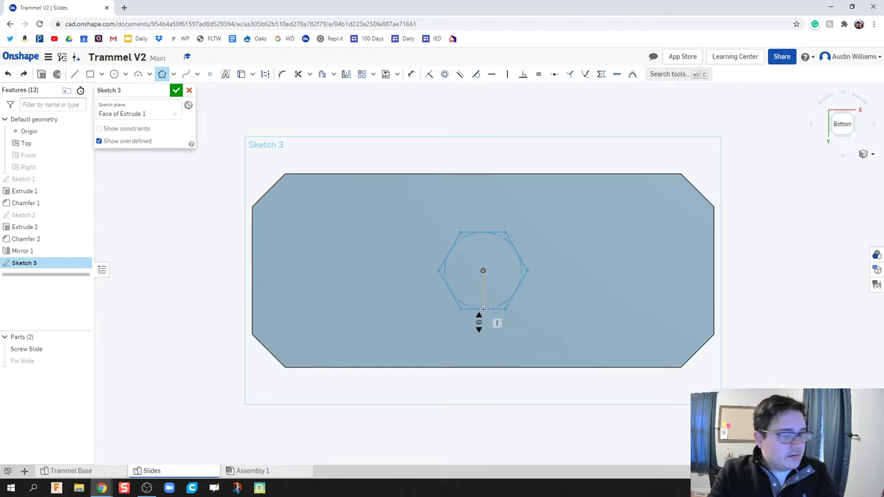
pyautogui.press('Up')
pyautogui.press('Up')
pyautogui.press('Down')
pyautogui.press('Down')
pyautogui.press('Down')
pyautogui.press('Up')
pyautogui.click(483, 309)
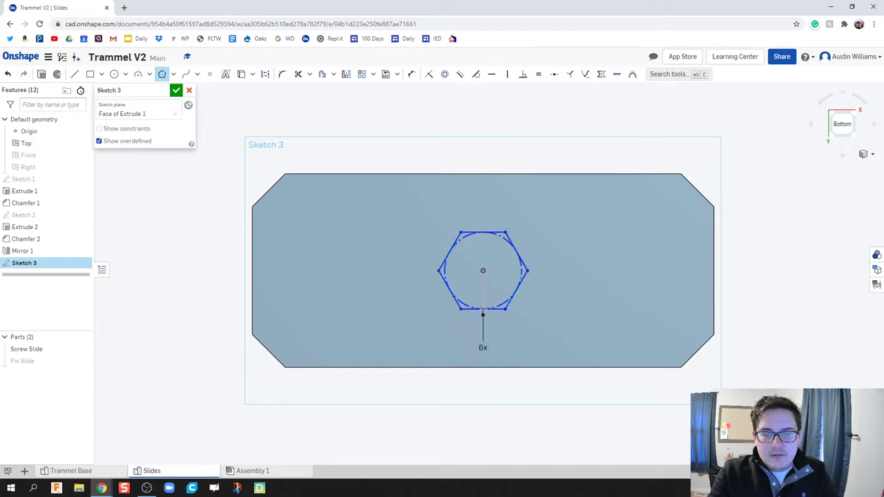
pyautogui.press('Escape')
# Add a centred circle and dimension its diameter to 0.177.
pyautogui.press('c')
pyautogui.click(482, 270)
pyautogui.click(484, 280)
pyautogui.press('d')
pyautogui.click(490, 277)
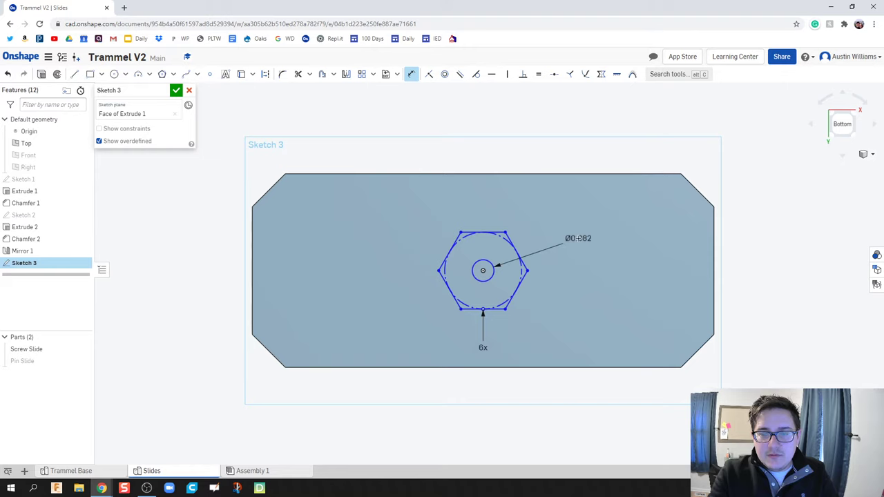
pyautogui.click(579, 239)
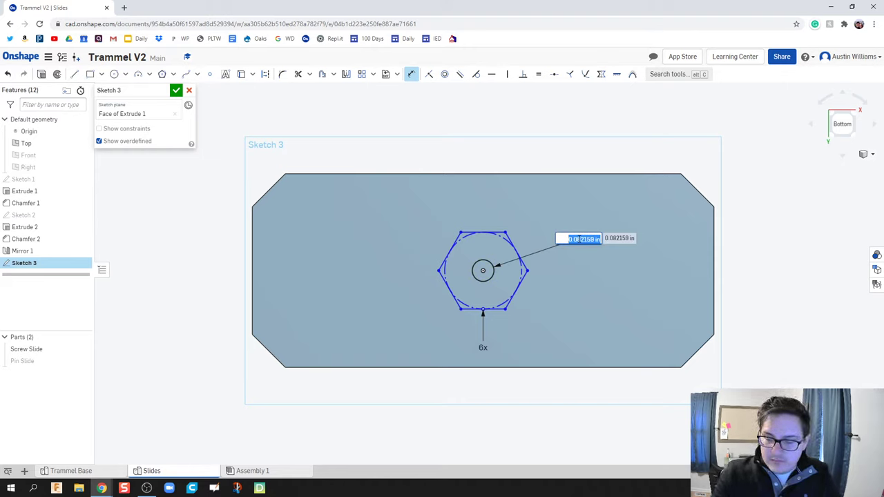
pyautogui.press('BackSpace')
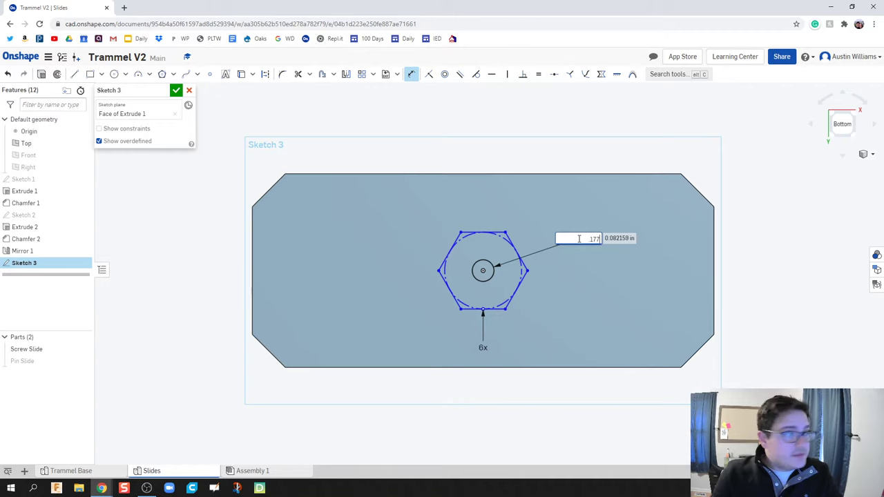
pyautogui.write('.177')
pyautogui.press('Return')
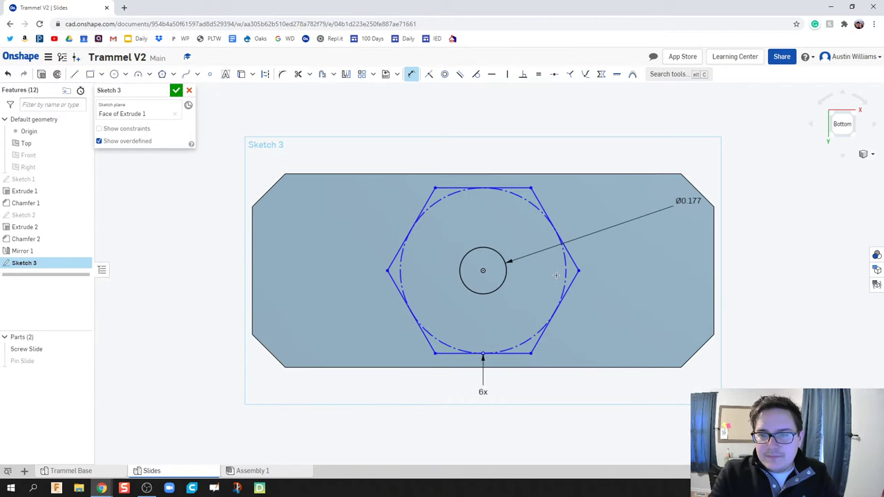
# Dimension the hexagon's opposite flats to 0.386 across.
pyautogui.click(559, 237)
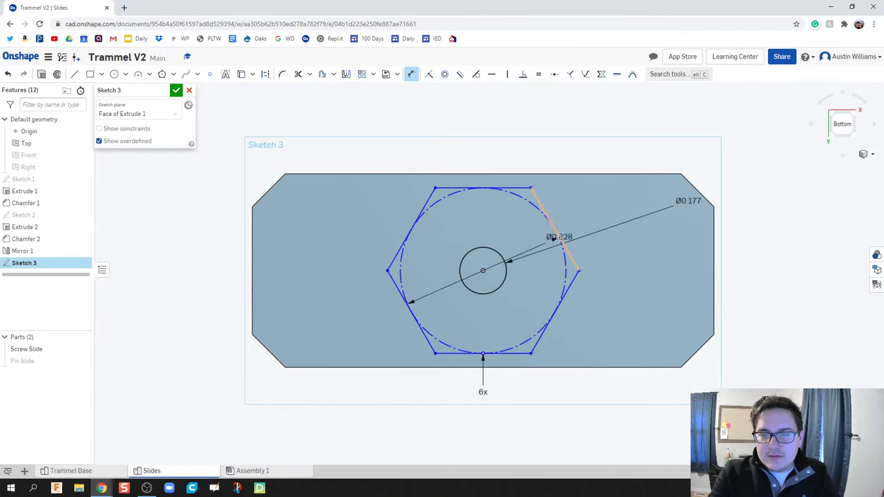
pyautogui.press('Escape')
pyautogui.press('d')
pyautogui.click(562, 243)
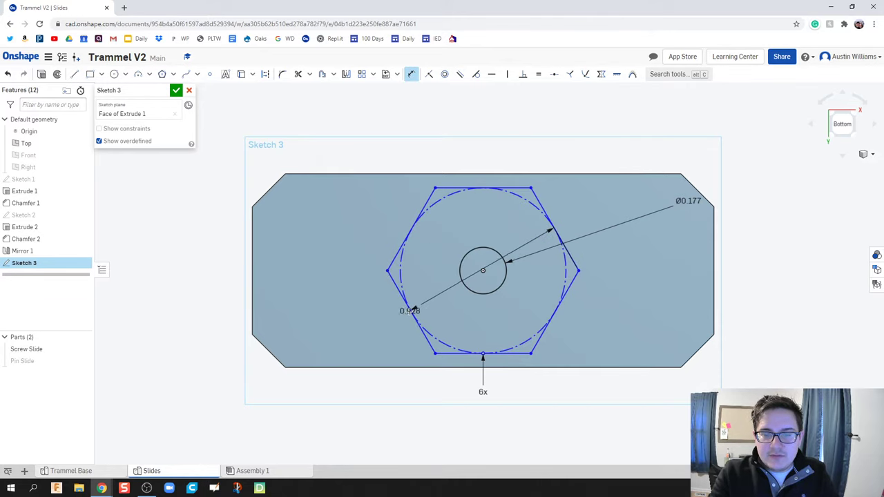
pyautogui.press('Escape')
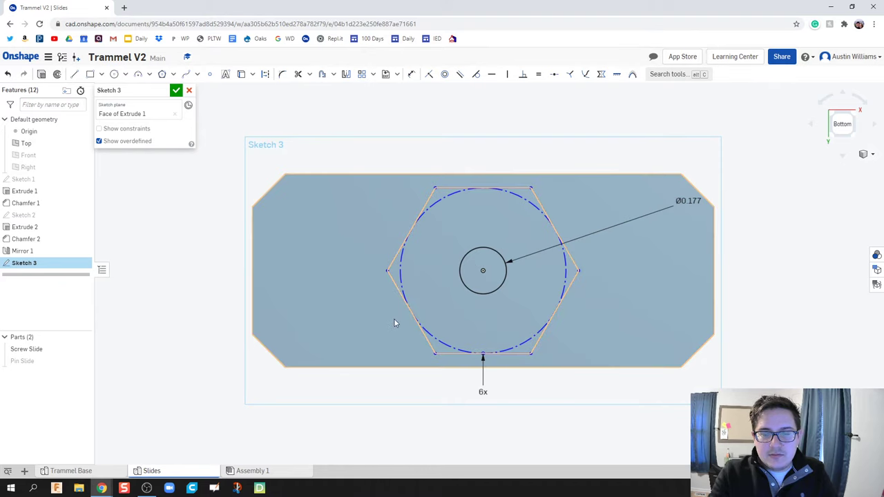
pyautogui.press('d')
pyautogui.click(574, 261)
pyautogui.click(415, 314)
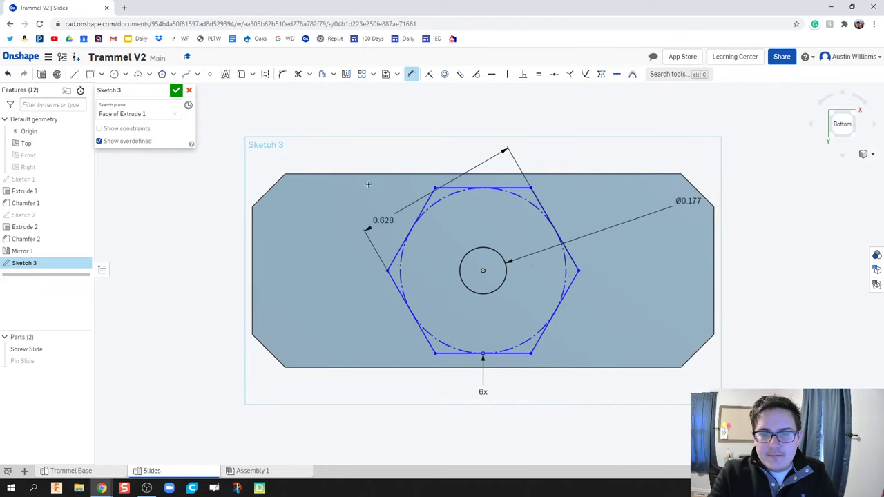
pyautogui.click(359, 161)
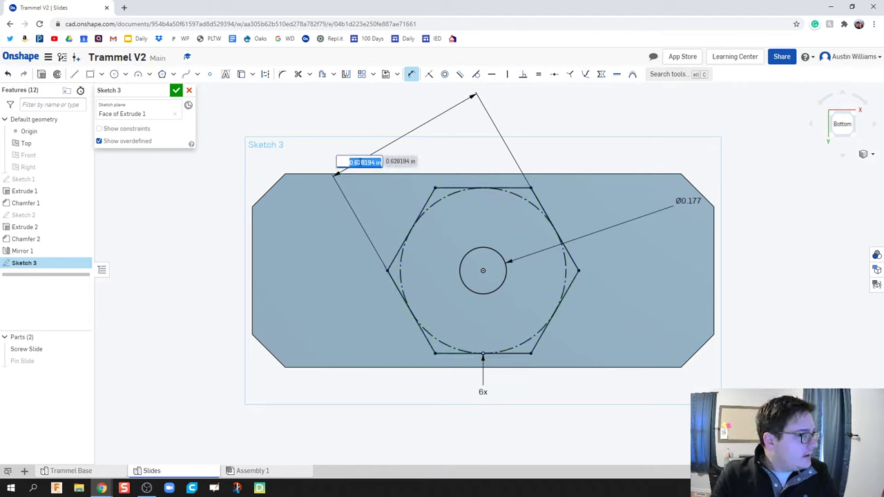
pyautogui.write('0')
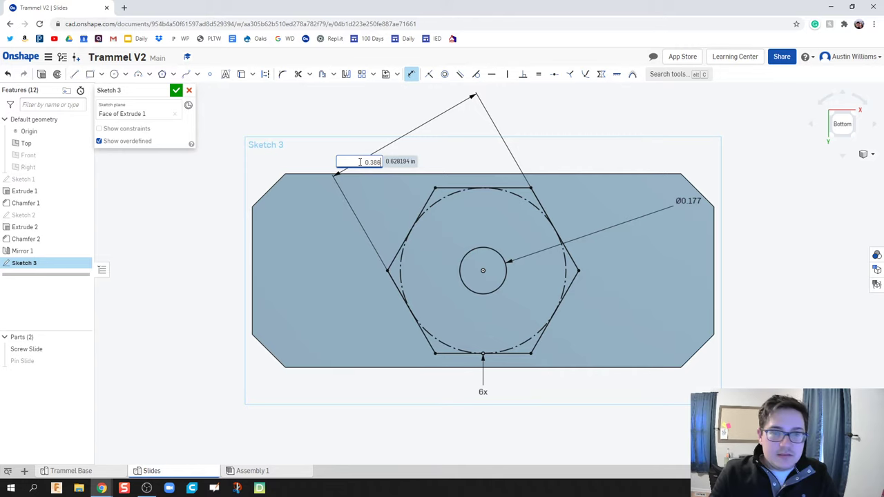
pyautogui.write('.386')
pyautogui.press('Return')
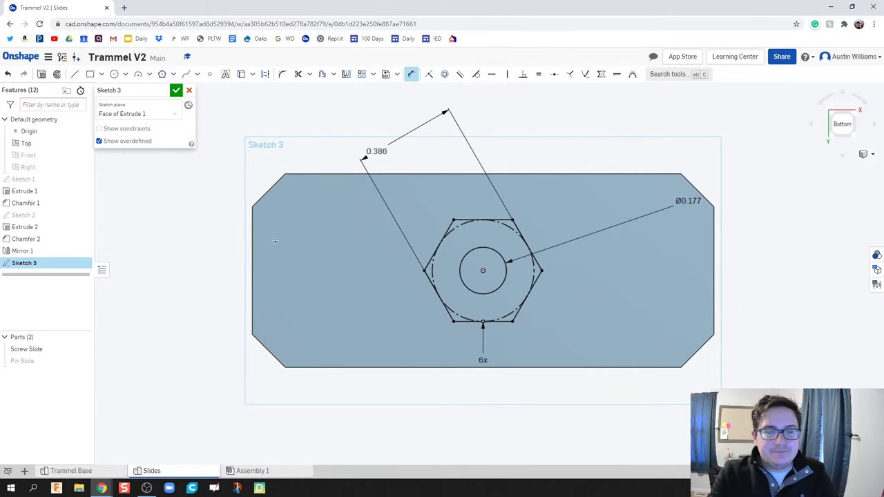
# Finish Sketch 3 and extrude the circle as a removing cut through Screw Slide.
pyautogui.click(176, 90)
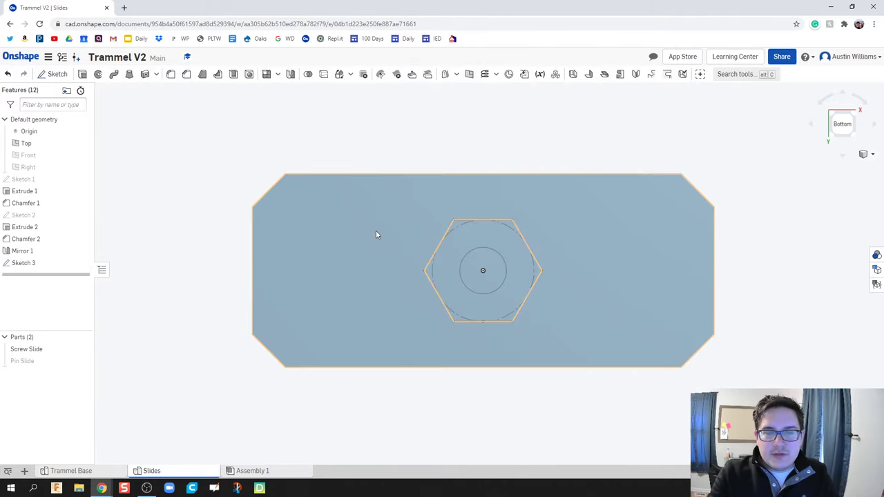
pyautogui.moveTo(377, 235); pyautogui.dragTo(363, 258, button='right')
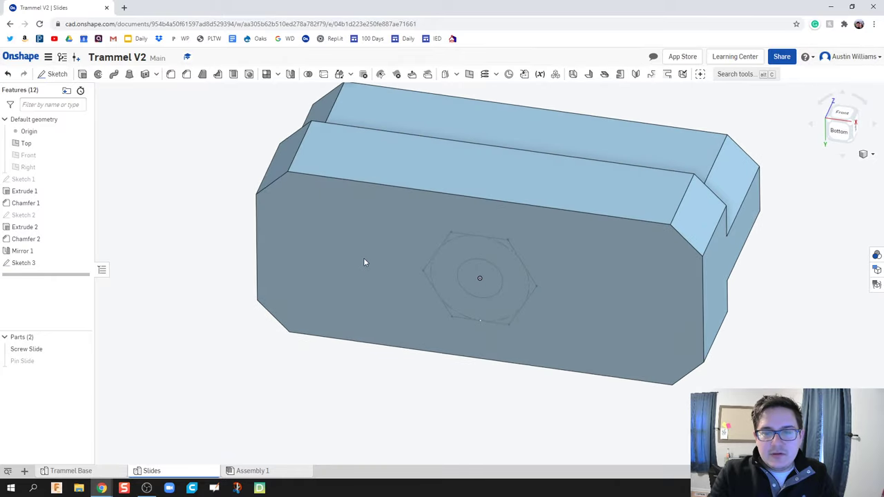
pyautogui.hotkey('shift', 'e')
pyautogui.click(485, 279)
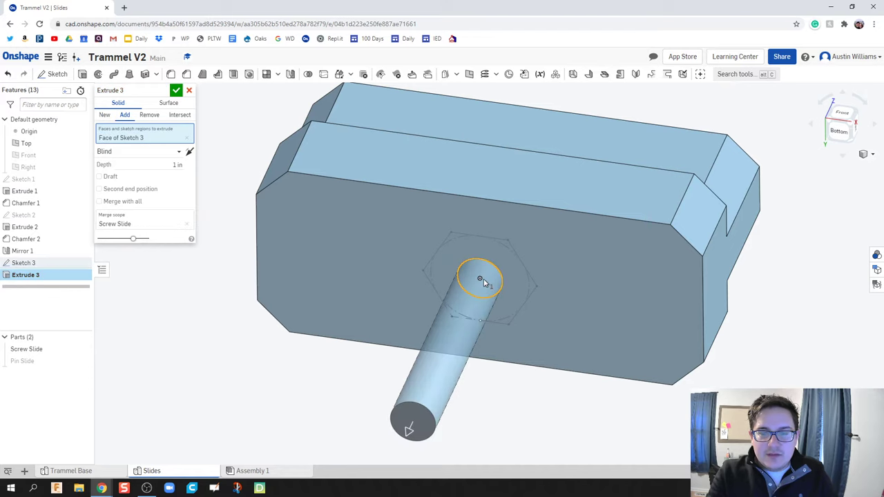
pyautogui.click(149, 114)
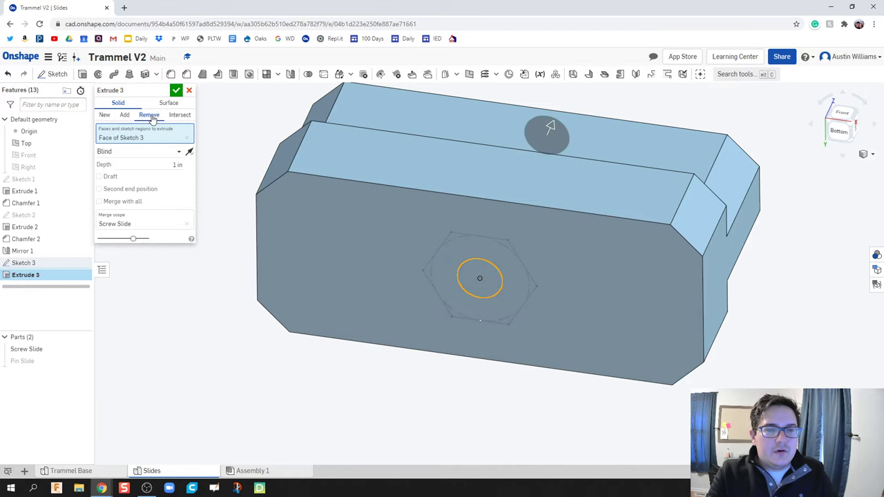
pyautogui.moveTo(265, 219); pyautogui.dragTo(256, 201, button='right')
pyautogui.click(176, 91)
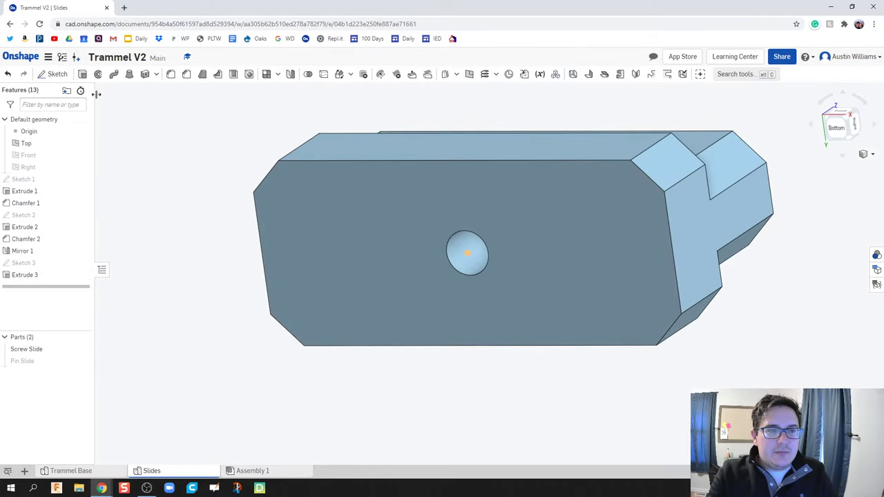
# Cut the hexagon region into the part as a 0.25 in deep pocket.
pyautogui.click(82, 74)
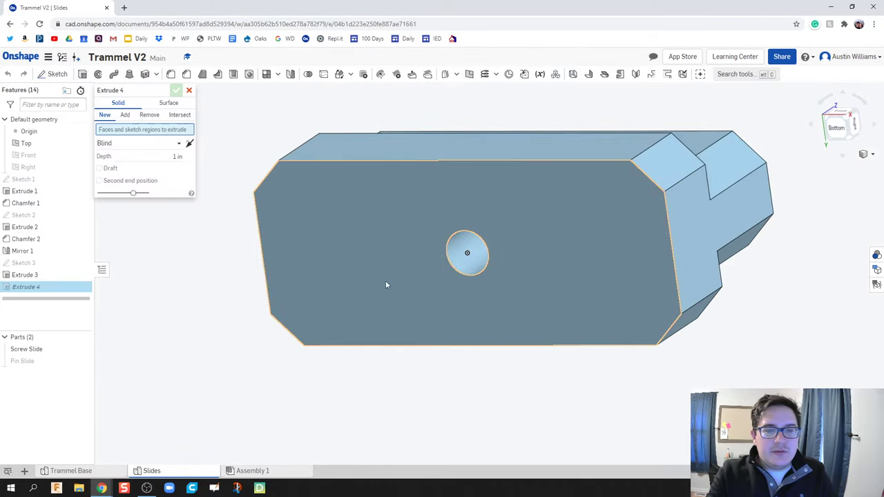
pyautogui.click(82, 265)
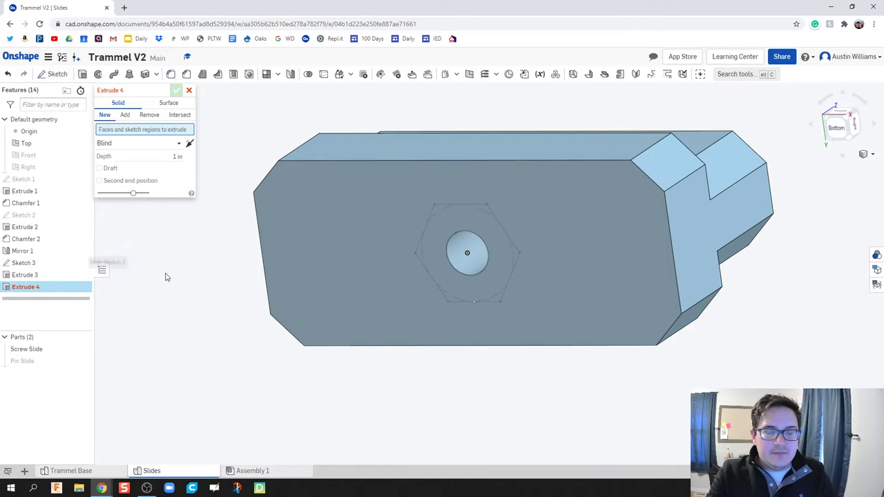
pyautogui.click(444, 276)
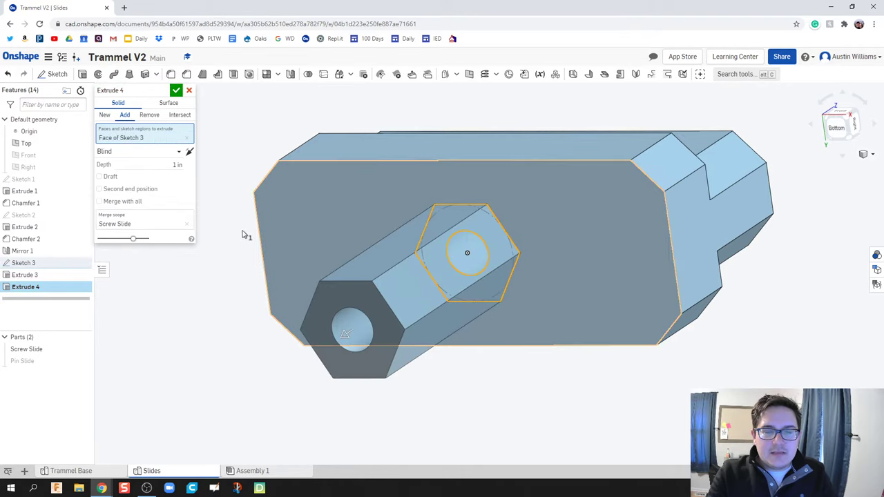
pyautogui.click(188, 152)
pyautogui.click(156, 117)
pyautogui.click(177, 165)
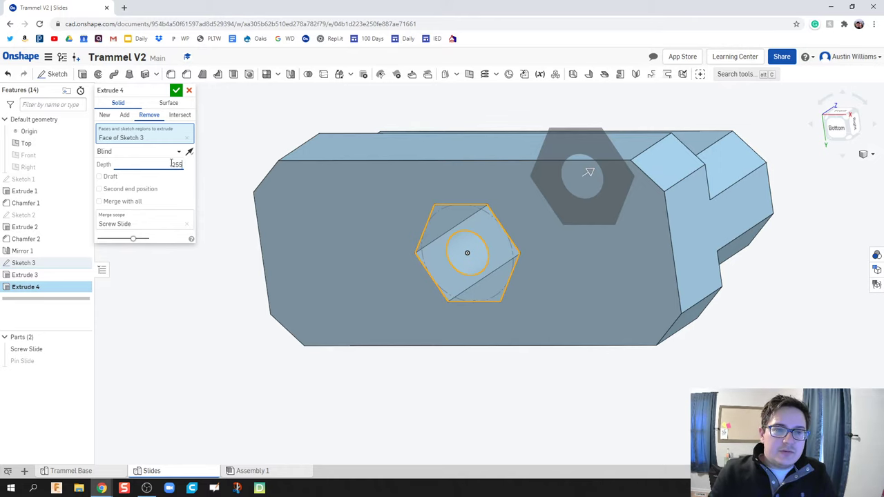
pyautogui.write('.25')
pyautogui.press('Return')
pyautogui.click(176, 91)
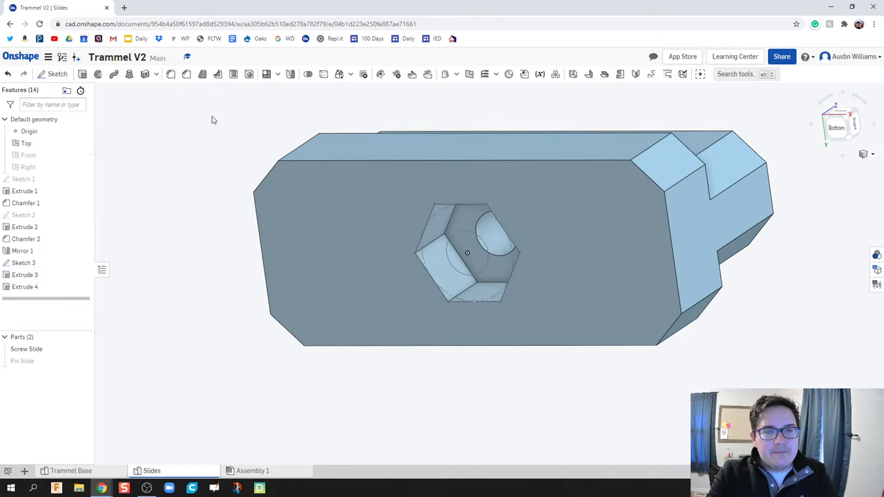
pyautogui.moveTo(223, 129); pyautogui.dragTo(328, 319, button='right')
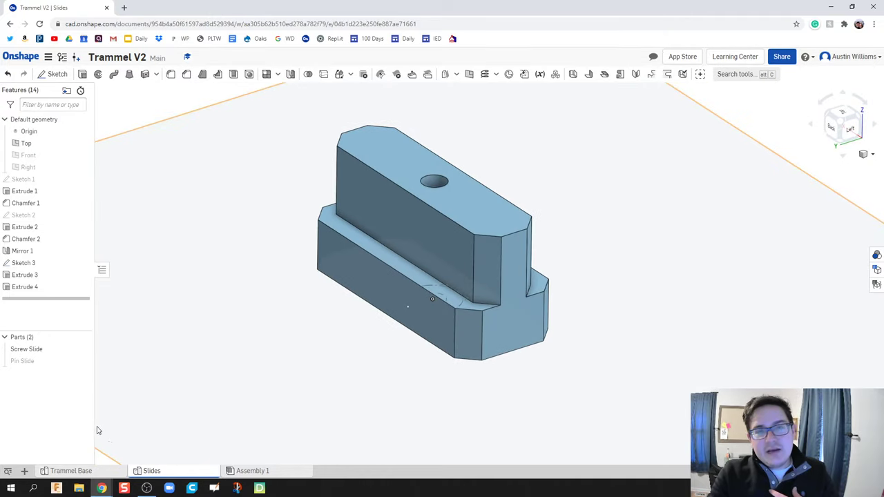
# Open Edit appearance for Screw Slide from its Parts list context menu.
pyautogui.rightClick(58, 348)
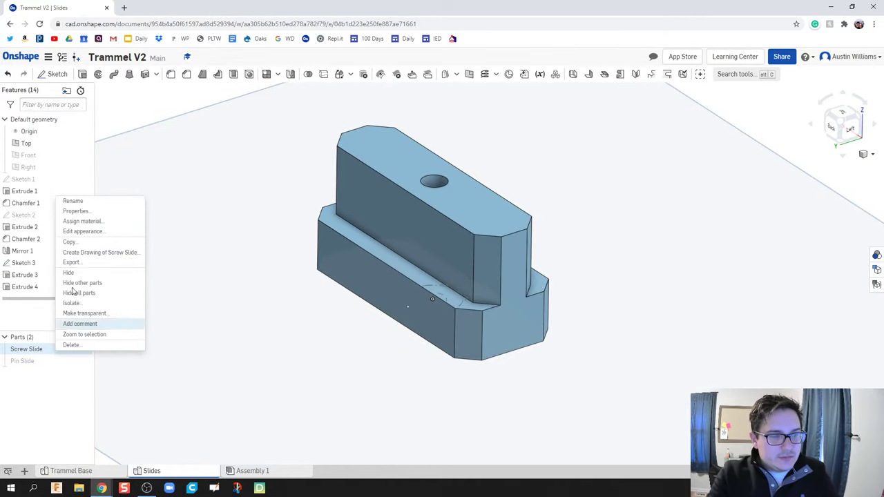
pyautogui.click(108, 232)
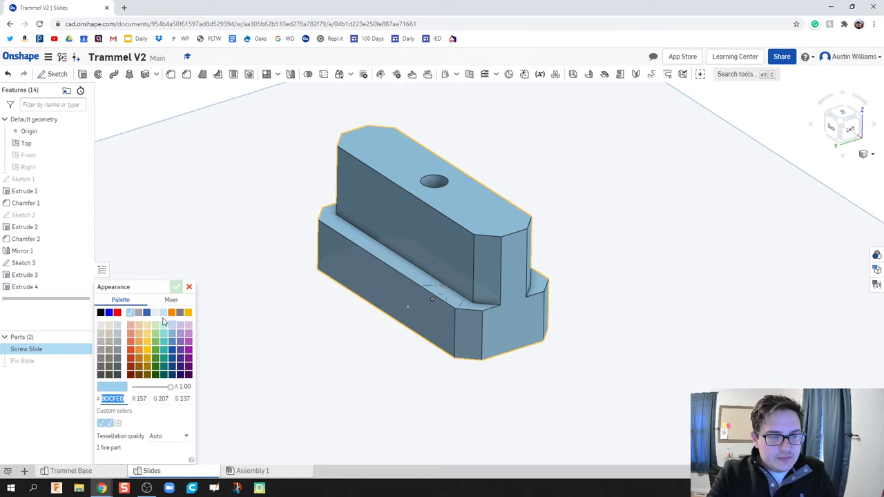
# Change Screw Slide's colour to light grey.
pyautogui.click(154, 312)
pyautogui.click(176, 286)
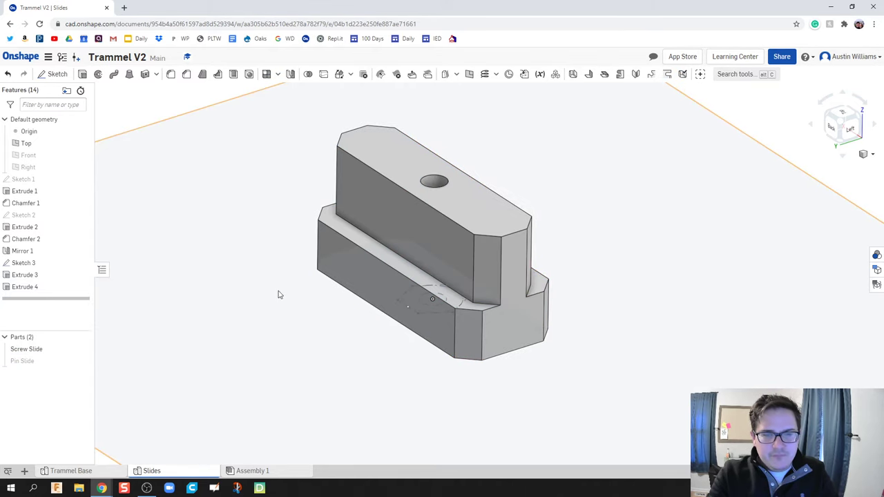
pyautogui.scroll(-2, 280, 295)
pyautogui.moveTo(274, 293); pyautogui.dragTo(272, 291, button='right')
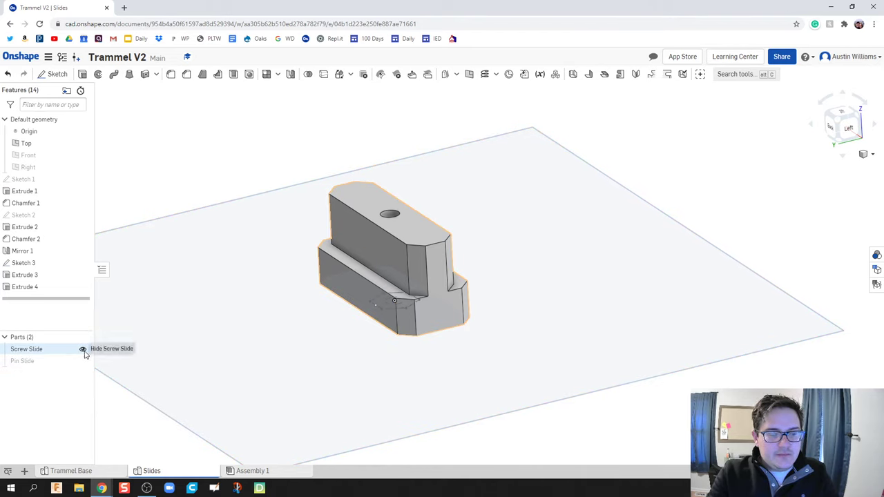
# Hide Screw Slide and Sketch 3, and show the Pin Slide part.
pyautogui.click(83, 350)
pyautogui.click(83, 361)
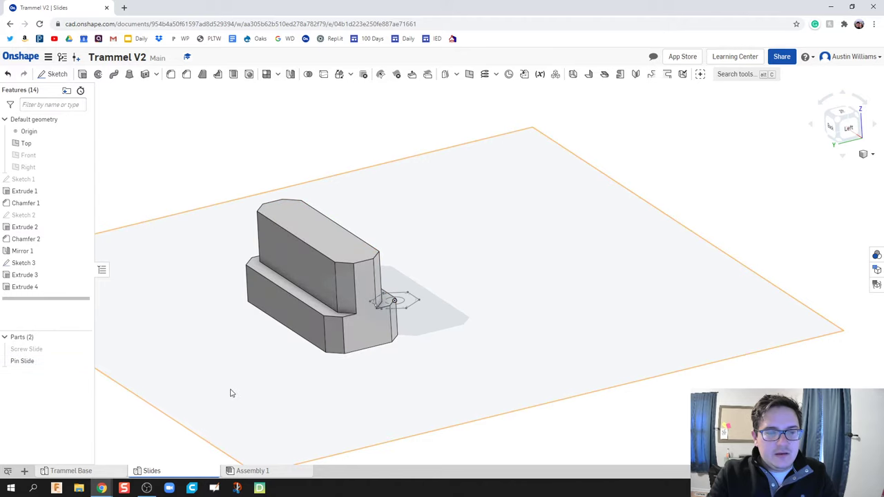
pyautogui.moveTo(232, 393); pyautogui.dragTo(377, 375, button='right')
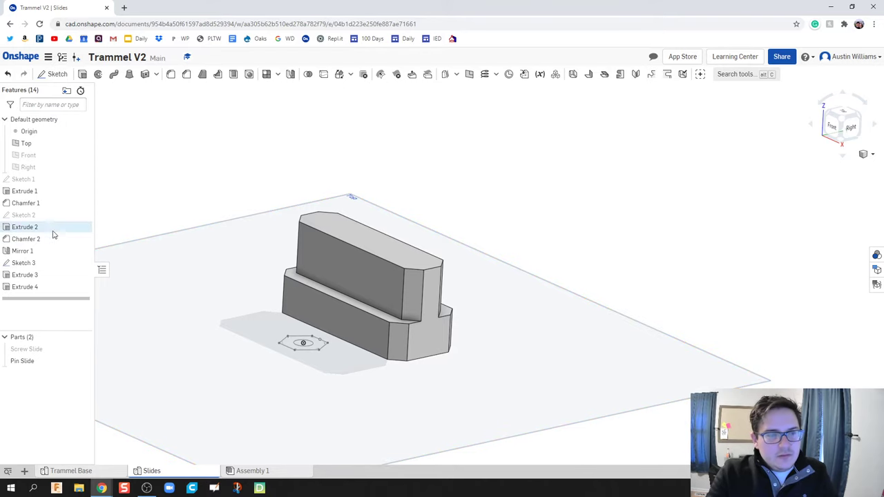
pyautogui.click(82, 263)
pyautogui.moveTo(309, 388); pyautogui.dragTo(299, 386, button='right')
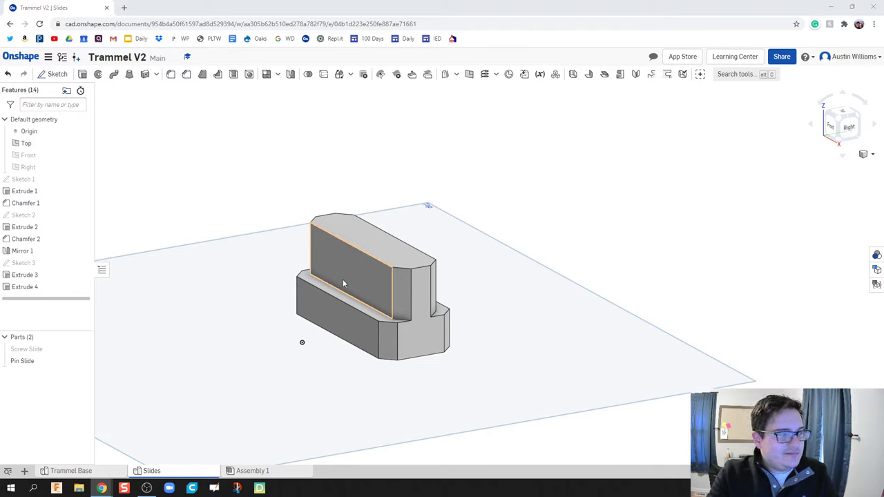
# Fillet the two long edges of Pin Slide's lower step with a 0.25 in radius.
pyautogui.click(171, 74)
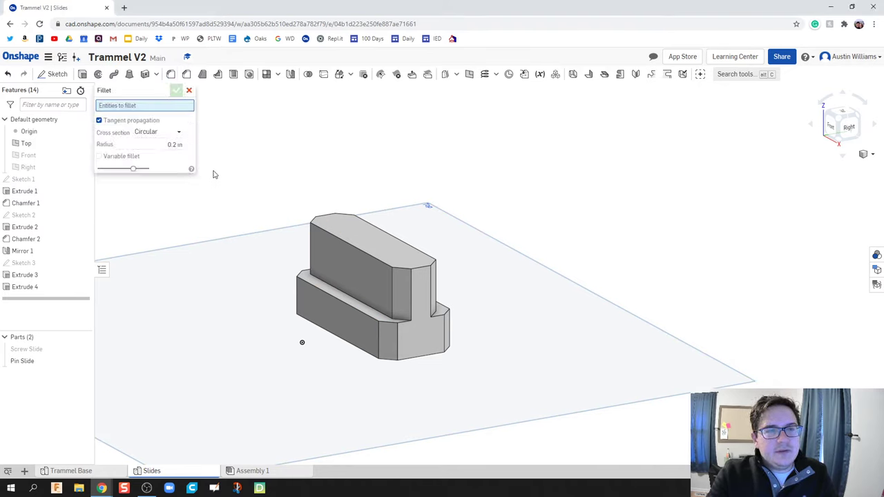
pyautogui.click(341, 301)
pyautogui.moveTo(525, 288)
pyautogui.mouseDown(button='right')
pyautogui.moveTo(424, 296)
pyautogui.moveTo(503, 302)
pyautogui.moveTo(531, 293)
pyautogui.mouseUp(button='right')
pyautogui.click(424, 297)
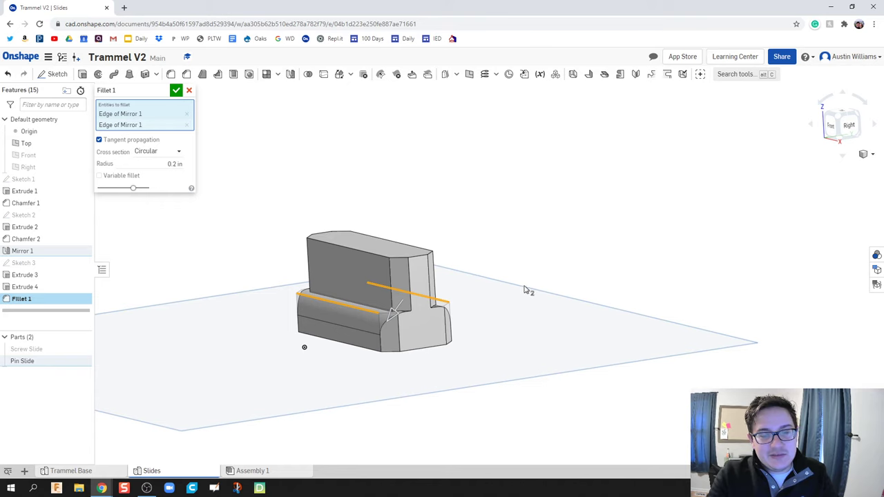
pyautogui.moveTo(511, 310); pyautogui.dragTo(510, 314, button='right')
pyautogui.click(171, 164)
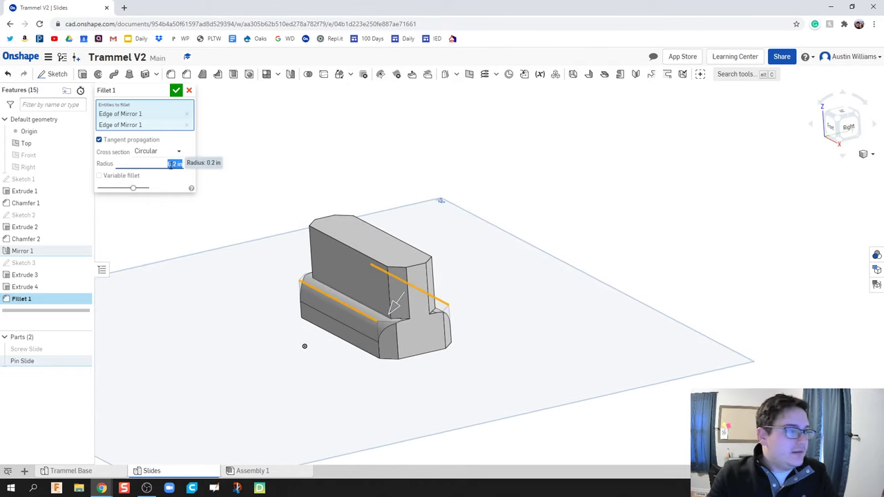
pyautogui.write('0.25')
pyautogui.press('Return')
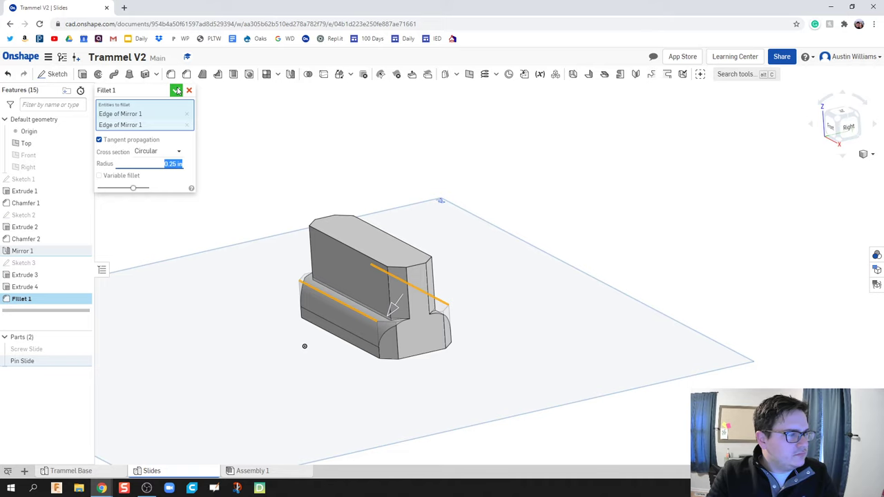
pyautogui.click(177, 91)
pyautogui.press('Up')
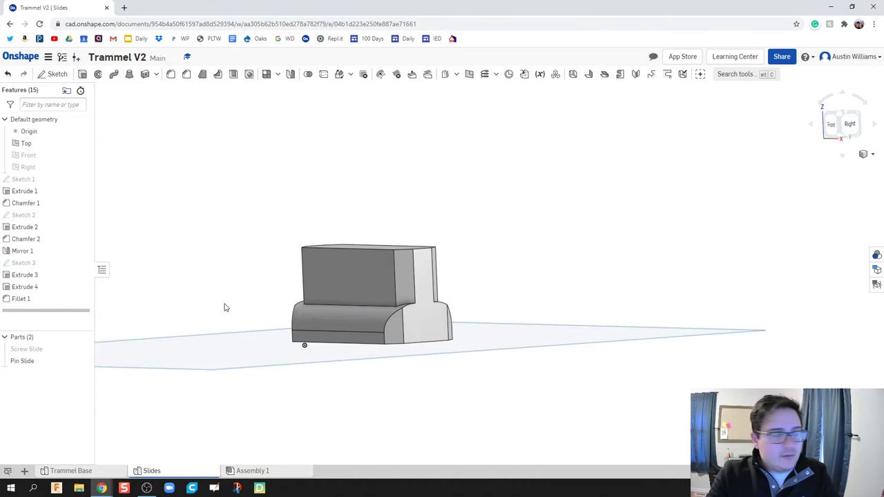
# Start Sketch 4 on the Pin Slide's bottom face and view it face-on.
pyautogui.press('Down')
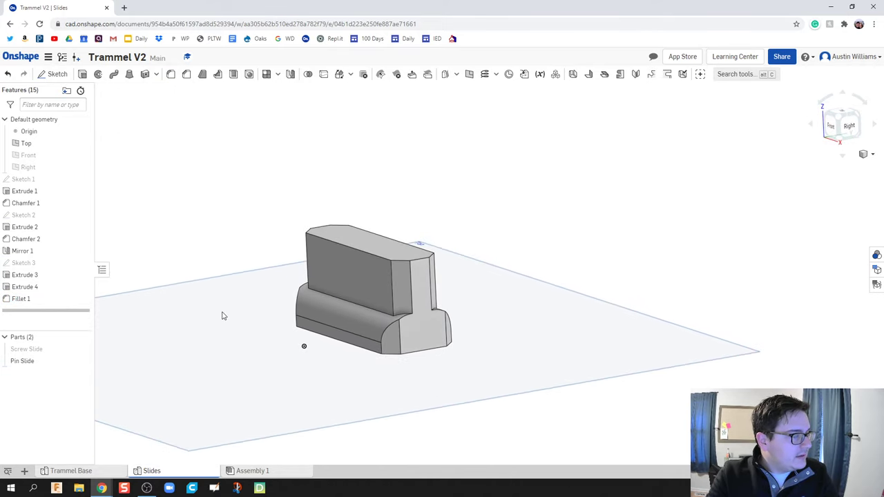
pyautogui.moveTo(222, 316)
pyautogui.mouseDown(button='right')
pyautogui.moveTo(215, 249)
pyautogui.moveTo(220, 270)
pyautogui.moveTo(223, 235)
pyautogui.moveTo(383, 315)
pyautogui.mouseUp(button='right')
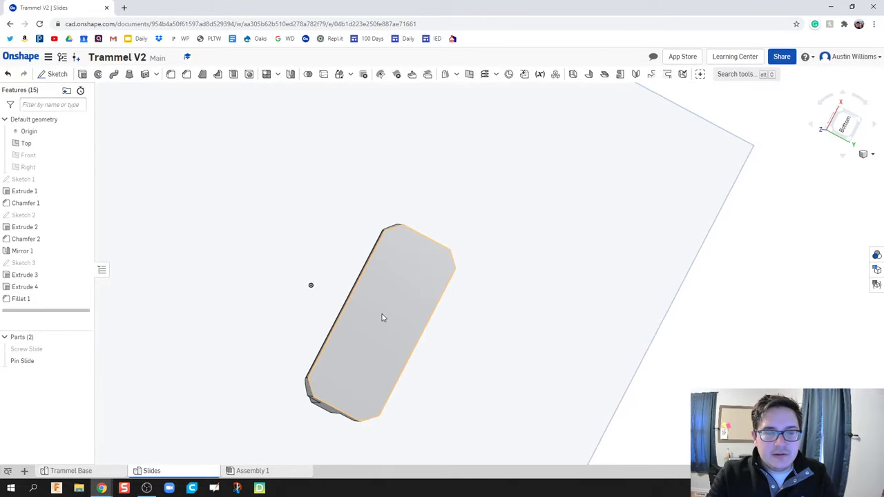
pyautogui.click(53, 74)
pyautogui.click(399, 317)
pyautogui.rightClick(399, 316)
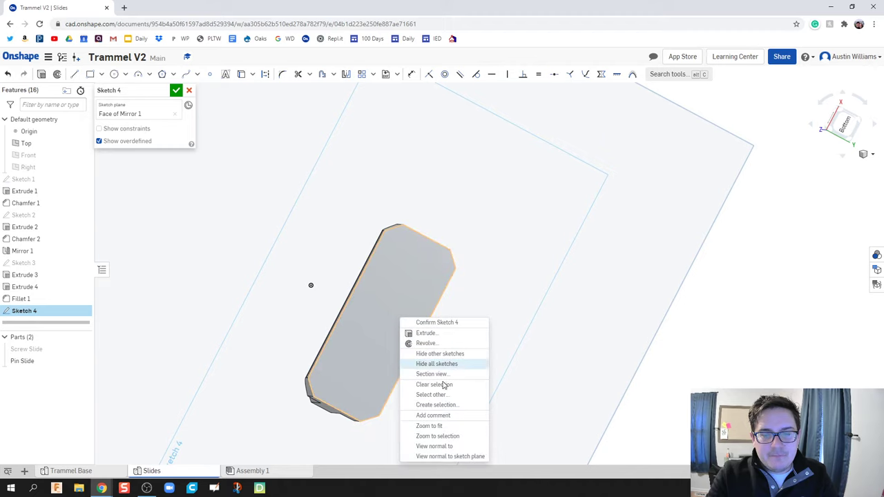
pyautogui.click(438, 448)
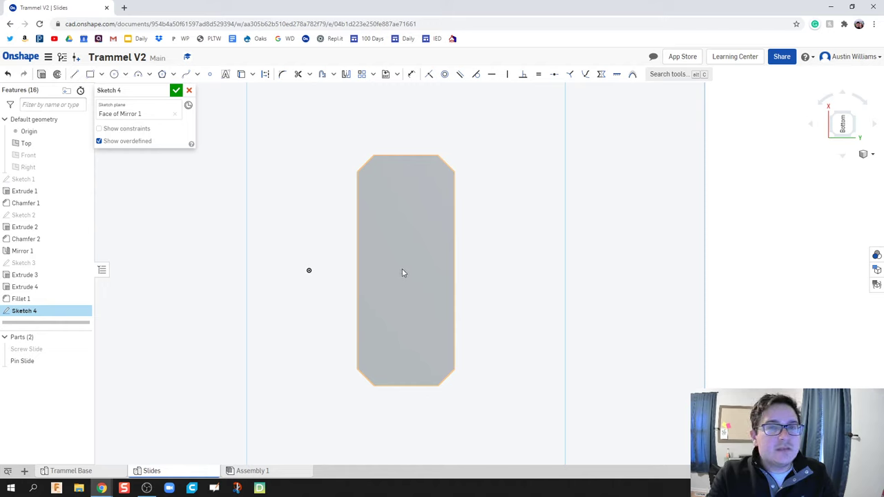
# Draw a horizontal line edge to edge and a vertical line from top midpoint to bottom.
pyautogui.press('l')
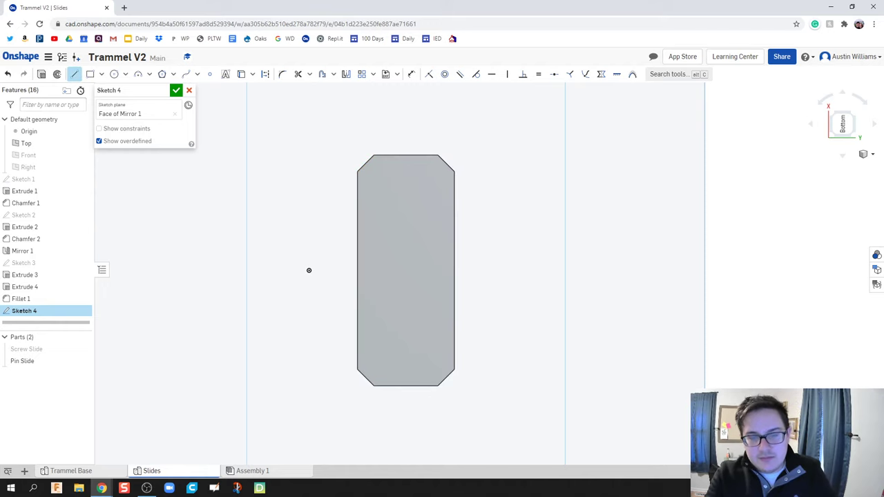
pyautogui.click(356, 271)
pyautogui.click(454, 270)
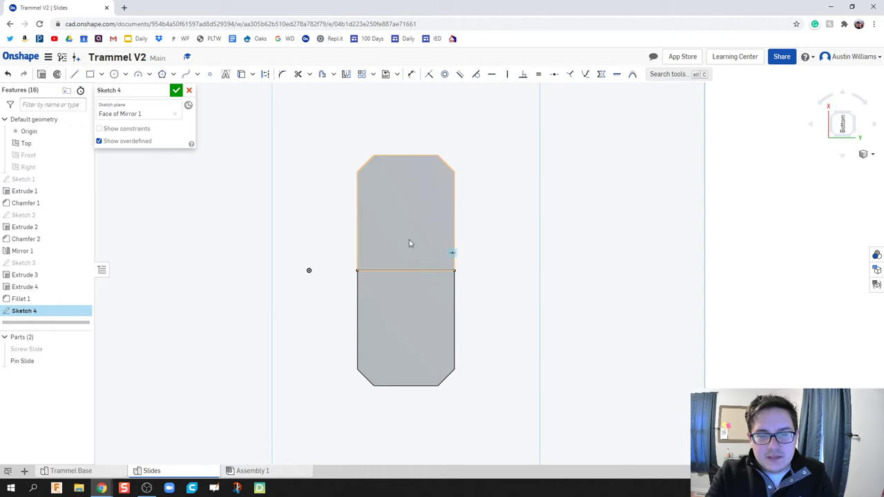
pyautogui.click(406, 154)
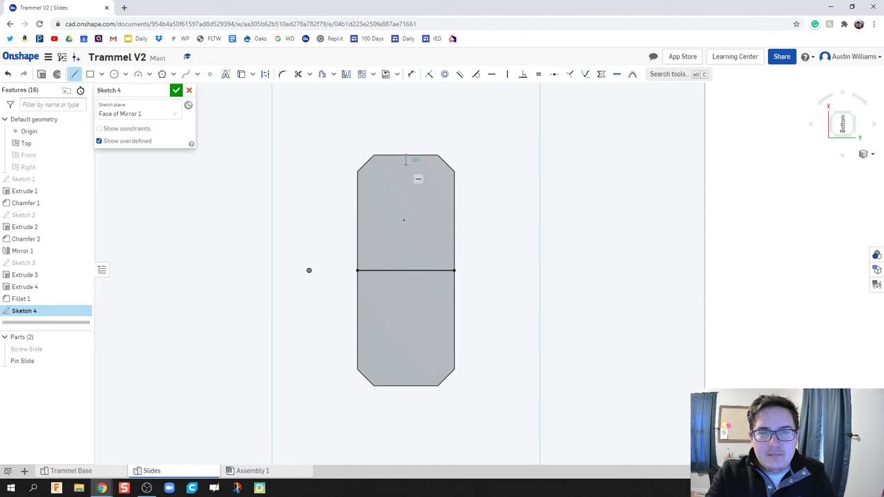
pyautogui.click(408, 386)
pyautogui.press('Escape')
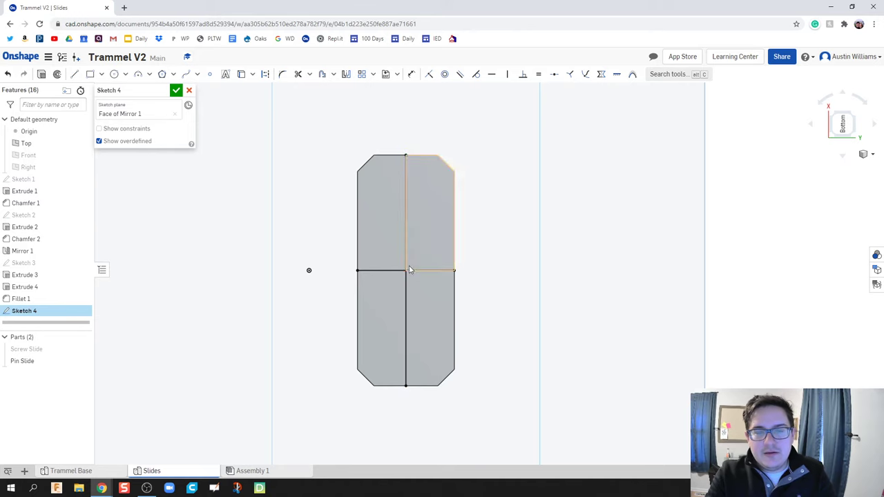
# Convert both centre lines to construction geometry.
pyautogui.click(390, 275)
pyautogui.click(406, 261)
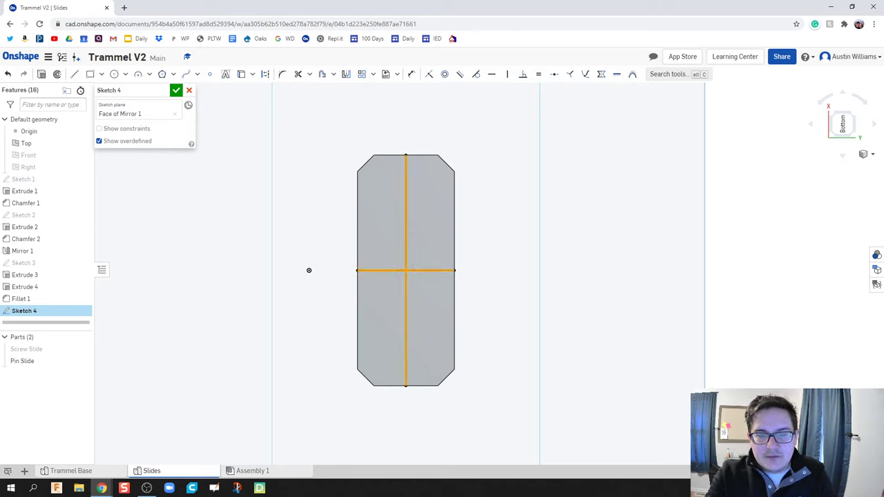
pyautogui.rightClick(407, 259)
pyautogui.click(460, 297)
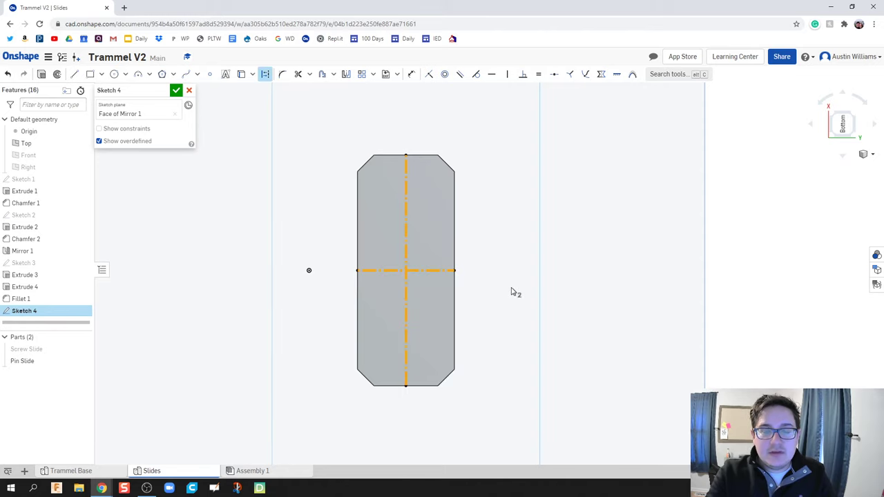
pyautogui.press('Escape')
# Adjust the sketch view and switch to the Point tool for the centre point.
pyautogui.scroll(1, 505, 295)
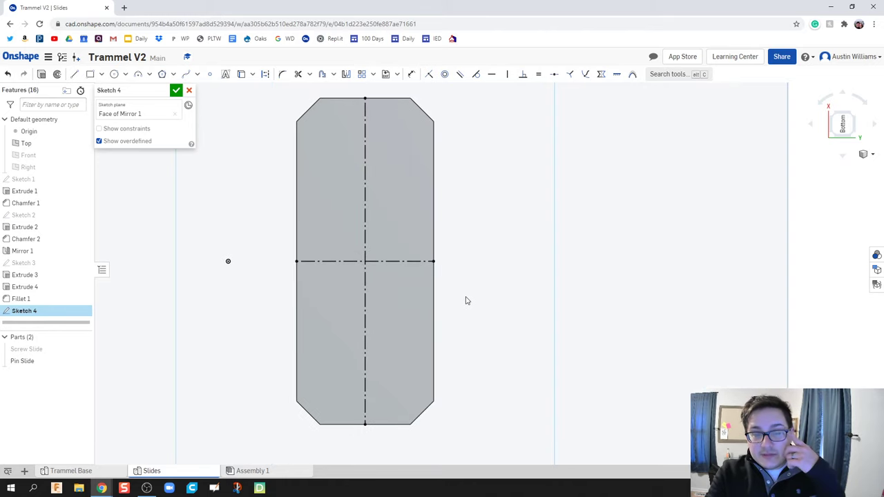
pyautogui.scroll(1, 466, 300)
pyautogui.moveTo(467, 300); pyautogui.dragTo(493, 302, button='middle')
pyautogui.scroll(-1, 493, 302)
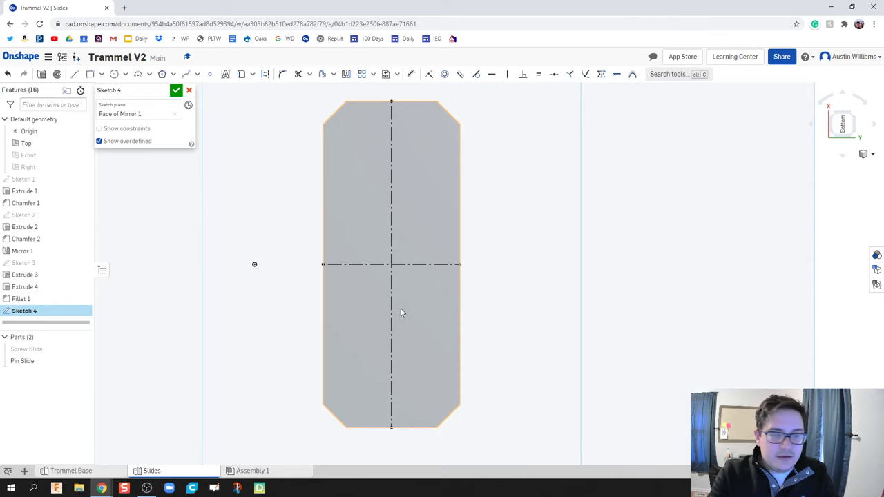
pyautogui.scroll(-3, 400, 307)
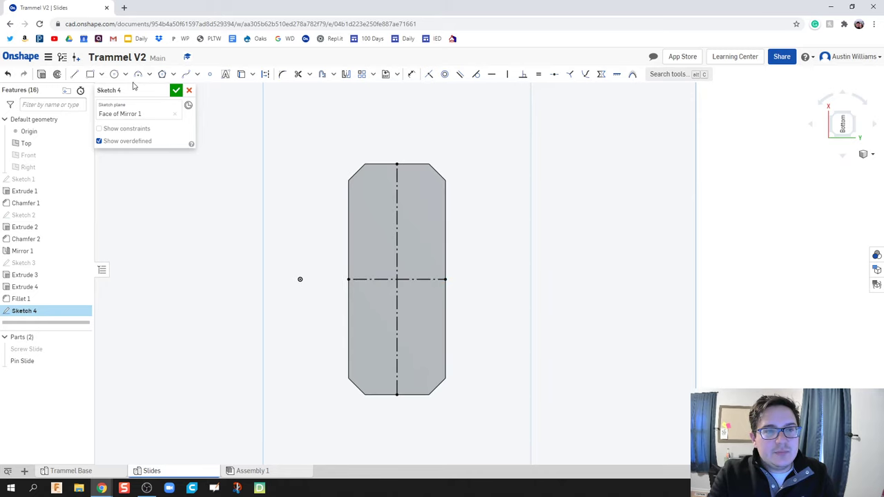
pyautogui.click(209, 74)
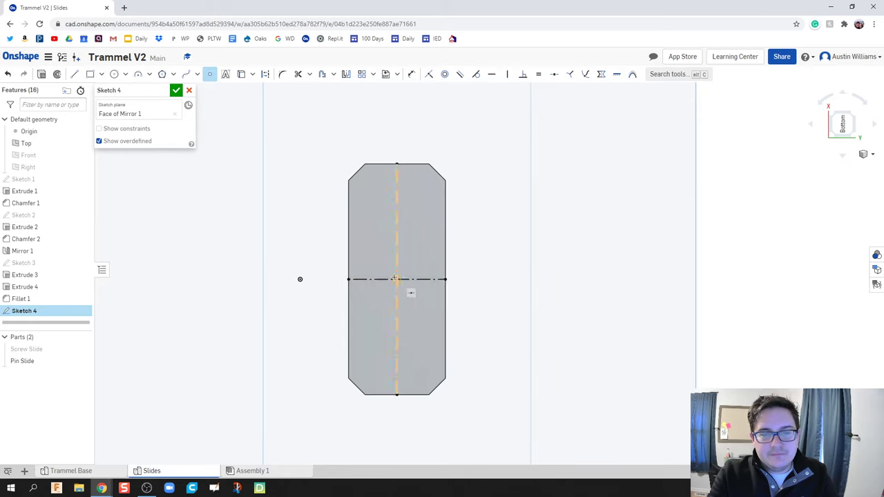
pyautogui.scroll(10, 415, 290)
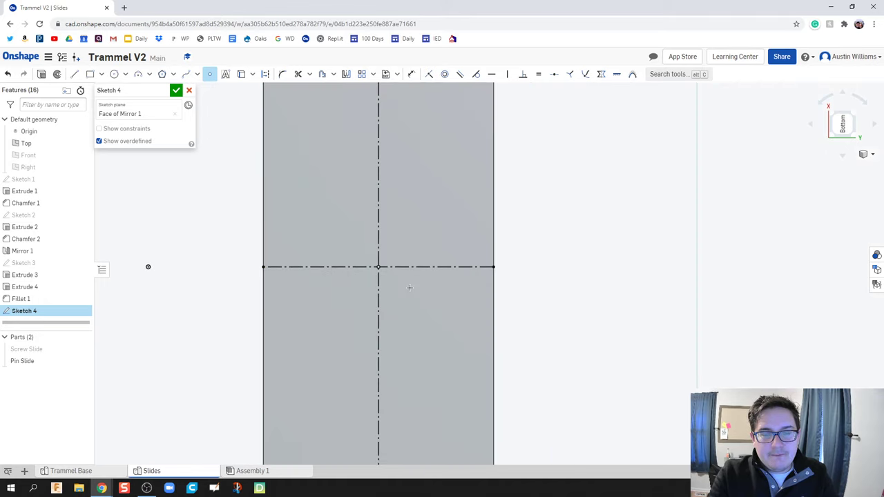
pyautogui.scroll(-2, 303, 221)
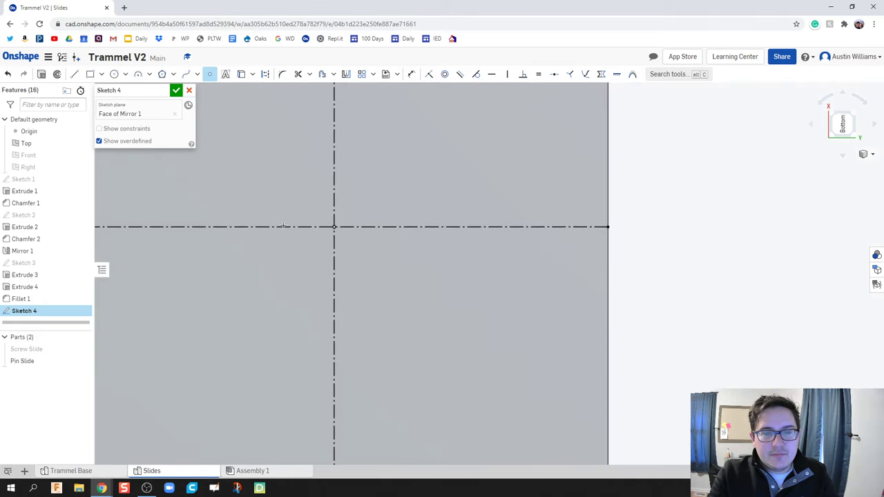
# Finish Sketch 4 and recentre the part in the view.
pyautogui.click(176, 89)
pyautogui.scroll(-3, 221, 196)
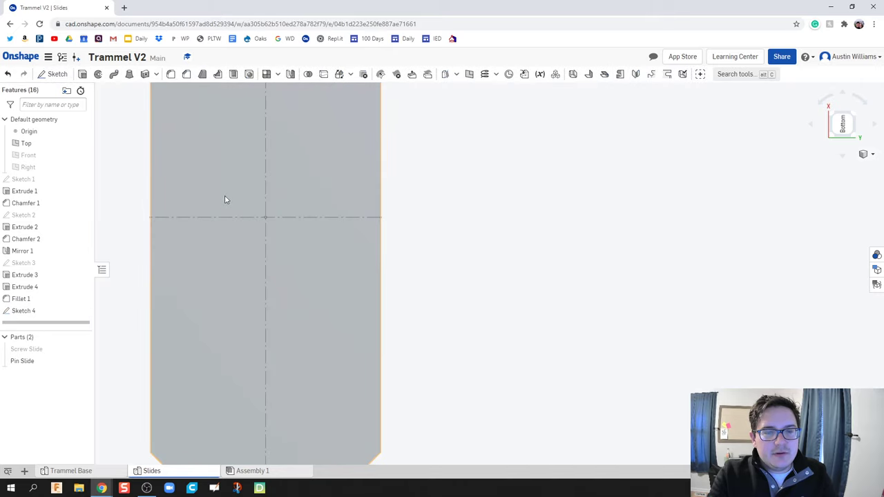
pyautogui.moveTo(226, 198); pyautogui.dragTo(283, 235, button='middle')
pyautogui.scroll(-2, 283, 235)
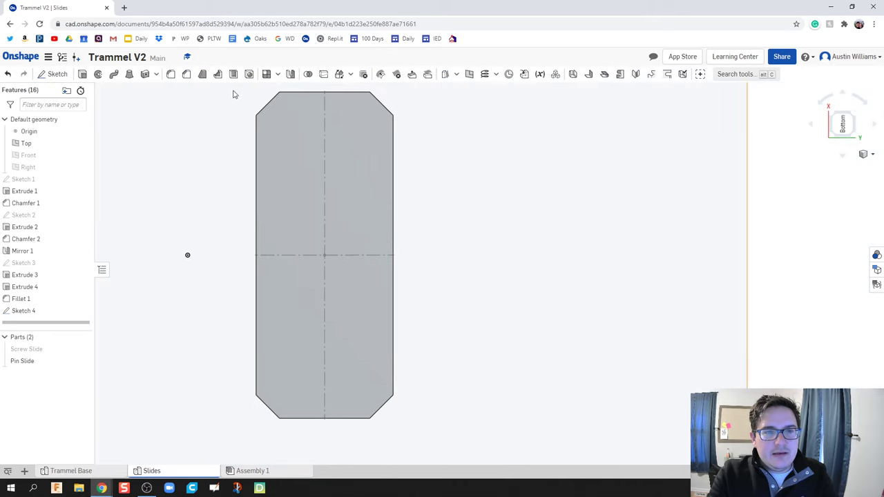
# Create a Counterbore hole at the intersection of the construction centre lines.
pyautogui.click(249, 74)
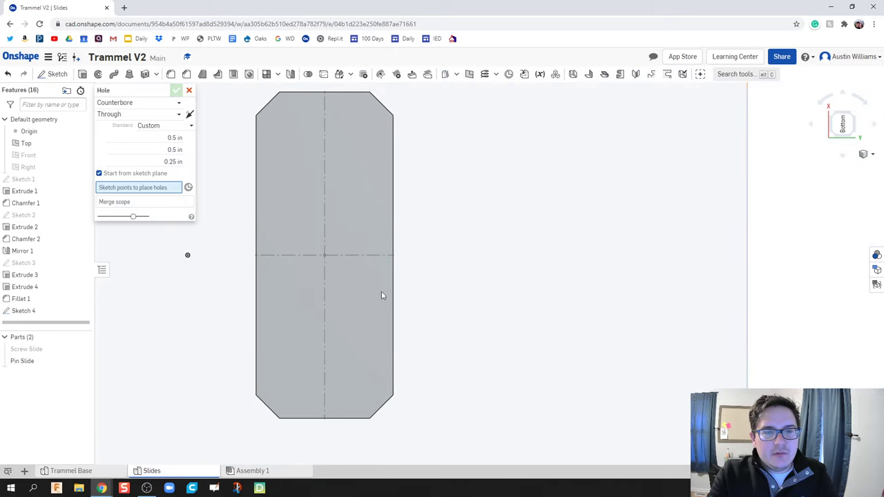
pyautogui.click(324, 255)
pyautogui.moveTo(347, 289); pyautogui.dragTo(333, 266, button='right')
pyautogui.click(167, 103)
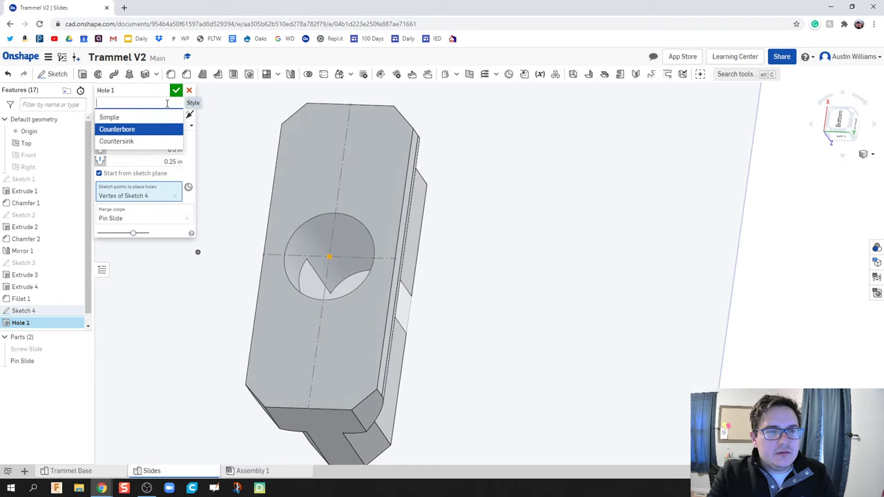
pyautogui.click(157, 141)
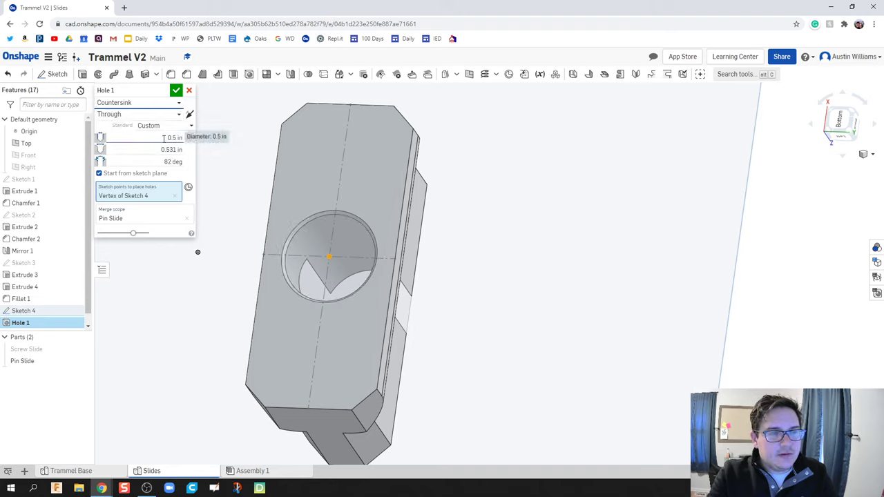
pyautogui.click(160, 105)
pyautogui.click(156, 130)
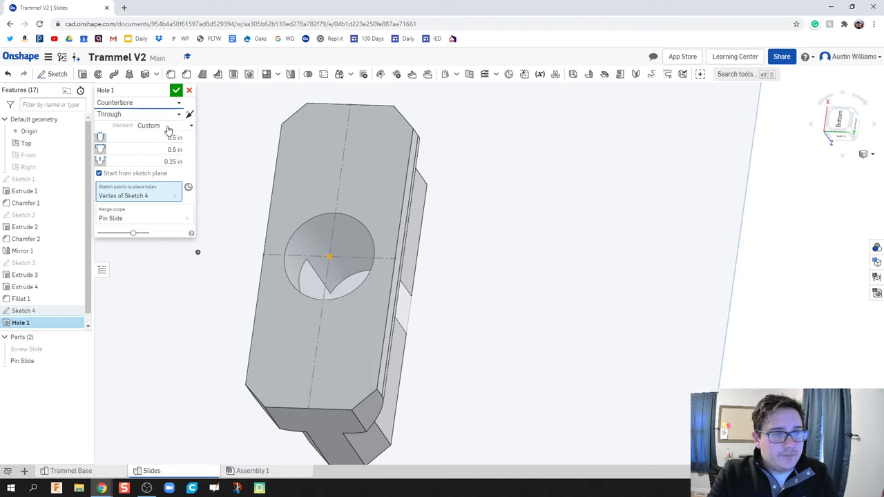
# Set hole diameter 0.165 in, counterbore diameter 0.177 in and counterbore depth 0.035 in.
pyautogui.click(163, 139)
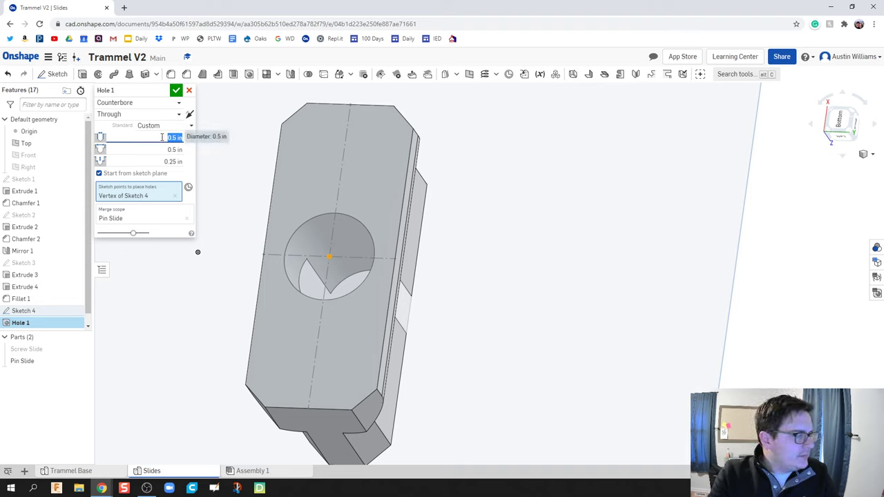
pyautogui.write('0')
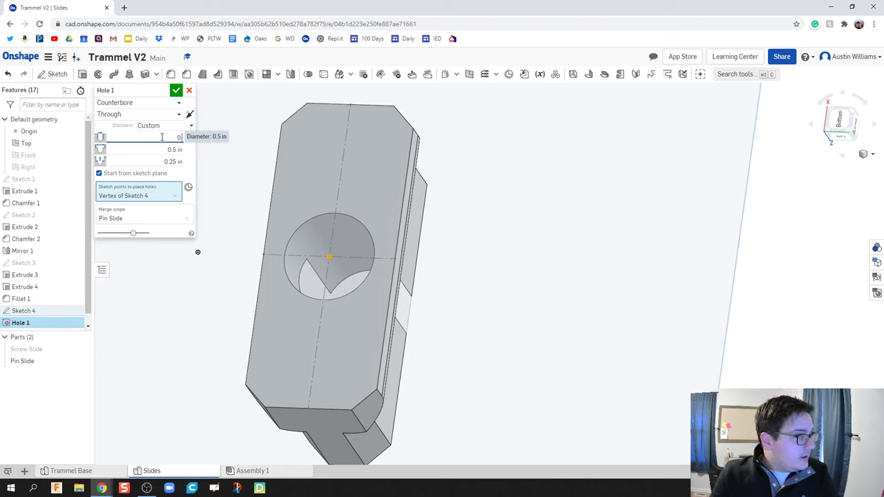
pyautogui.write('.165')
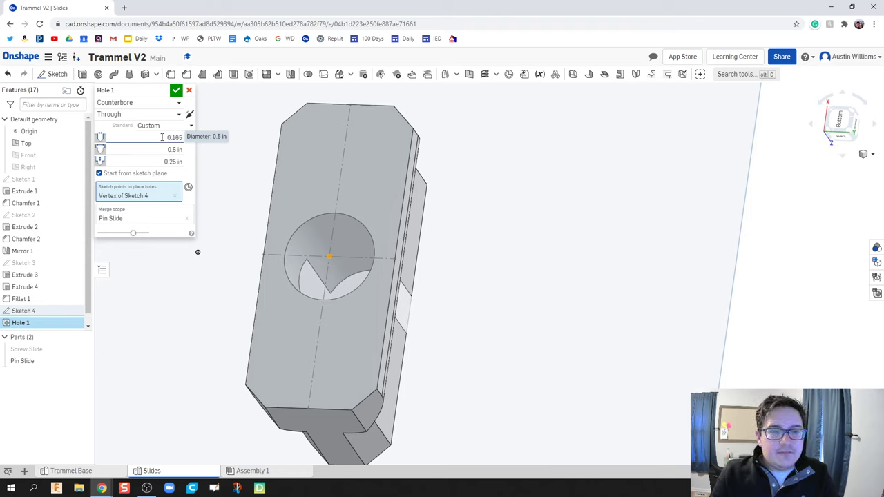
pyautogui.press('Return')
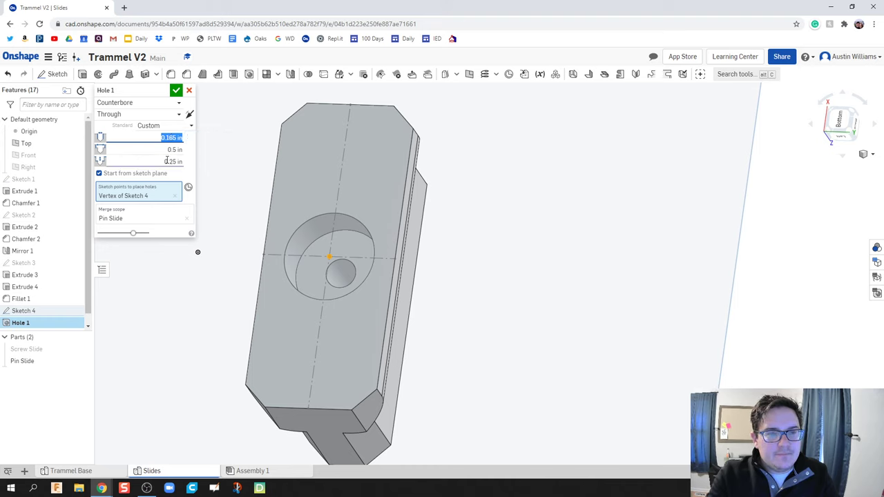
pyautogui.click(169, 151)
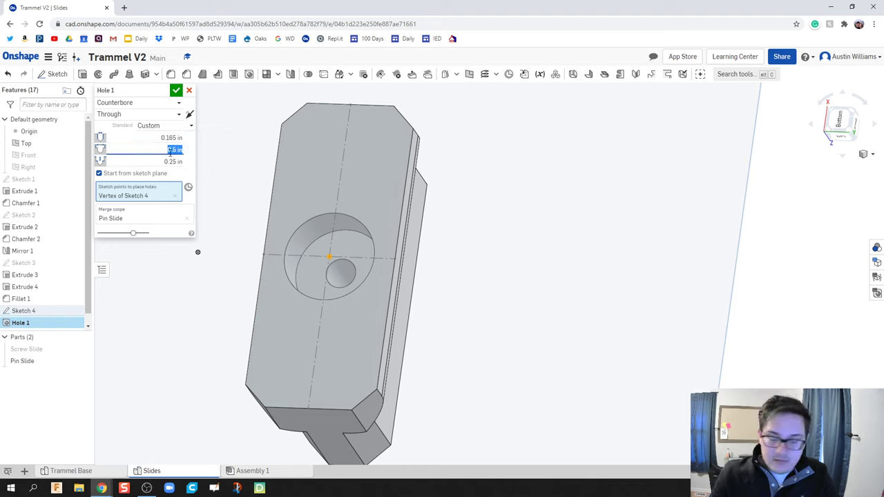
pyautogui.write('0.177')
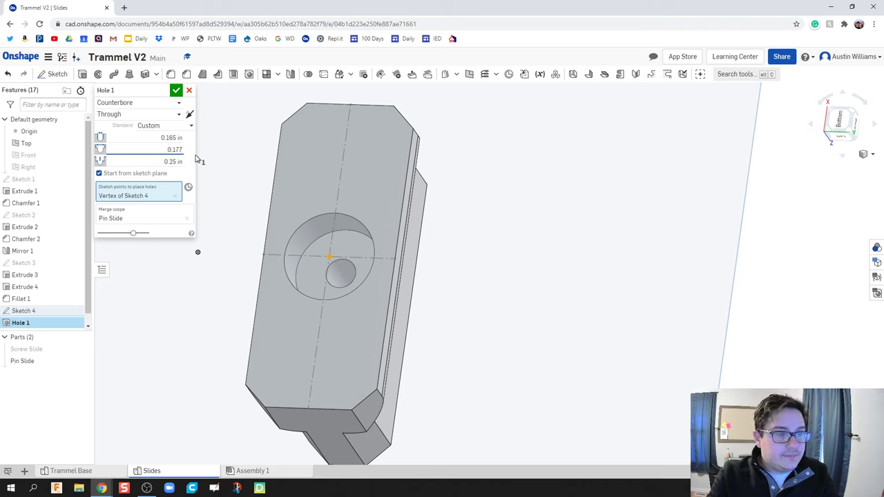
pyautogui.click(170, 161)
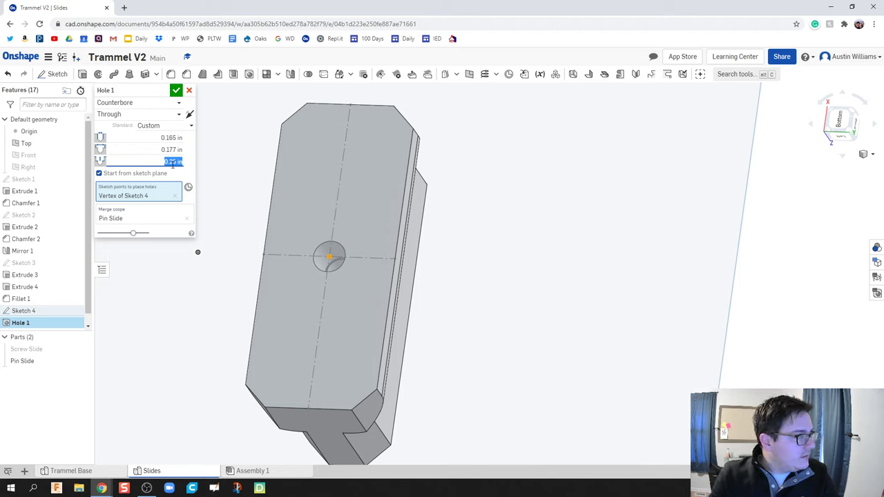
pyautogui.write('0')
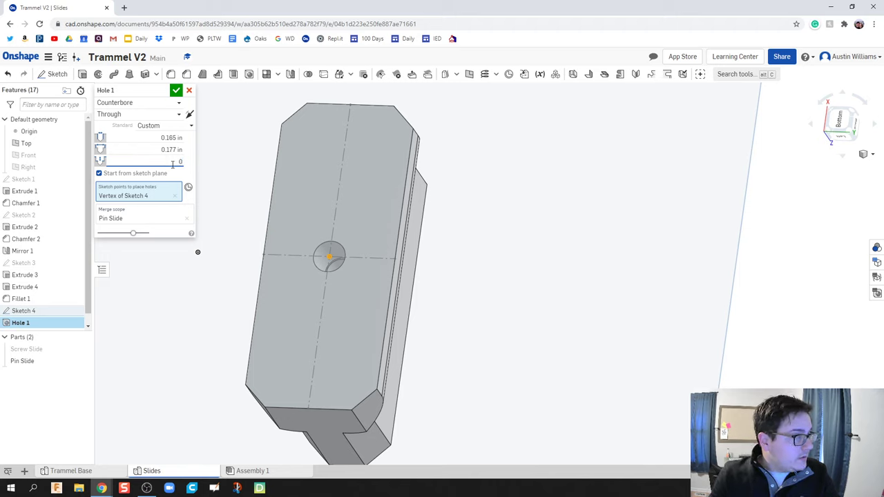
pyautogui.write('.035')
pyautogui.press('Return')
pyautogui.moveTo(269, 258); pyautogui.dragTo(169, 185, button='right')
# Accept Hole 1, unhide Screw Slide, and orbit to view both slides together.
pyautogui.click(176, 90)
pyautogui.moveTo(187, 230); pyautogui.dragTo(274, 245, button='right')
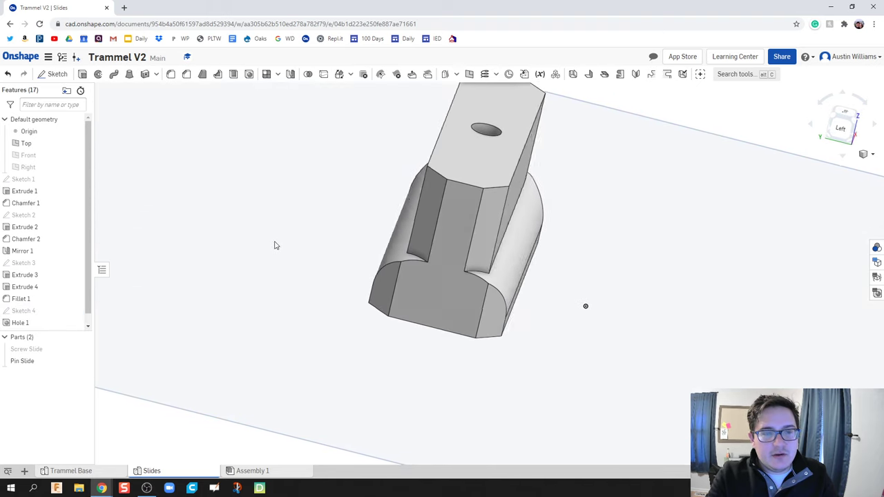
pyautogui.click(83, 351)
pyautogui.moveTo(150, 344); pyautogui.dragTo(308, 335, button='right')
pyautogui.moveTo(339, 346); pyautogui.dragTo(256, 302, button='middle')
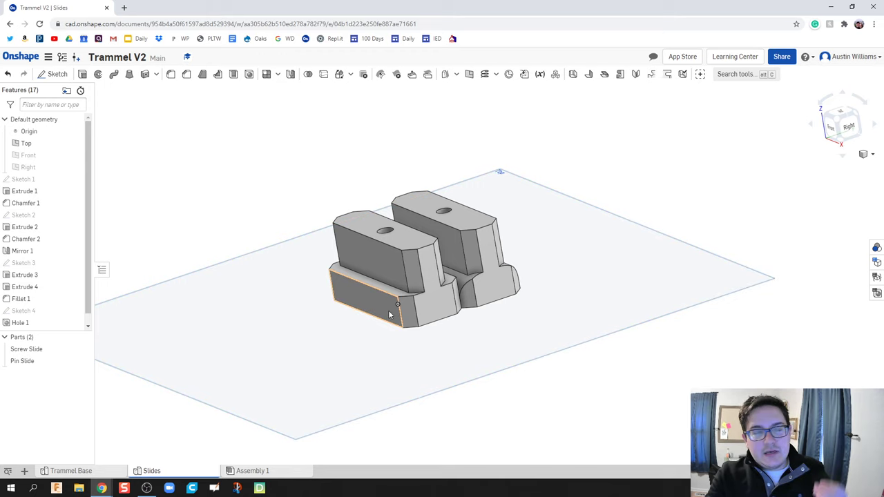
pyautogui.scroll(2, 404, 317)
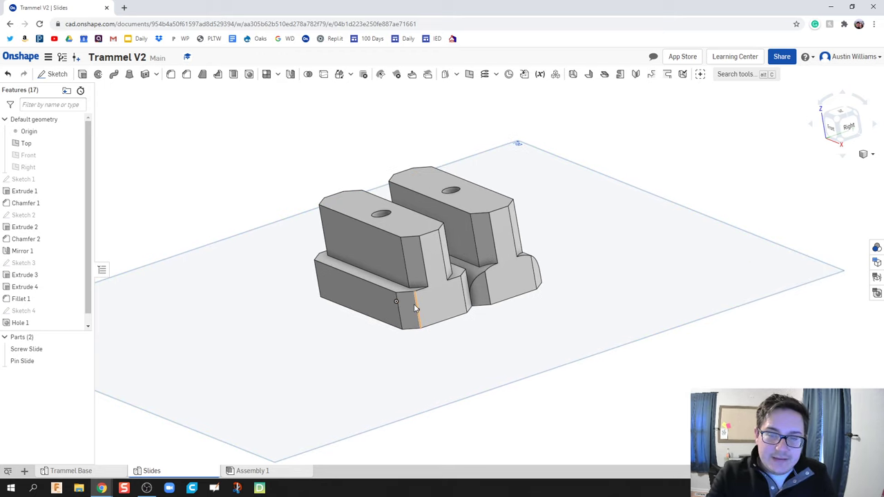
pyautogui.moveTo(416, 357); pyautogui.dragTo(428, 359, button='right')
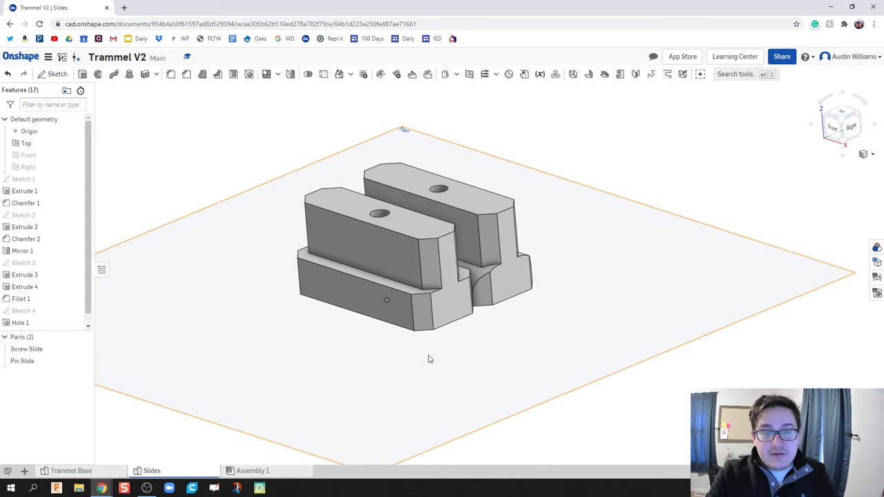